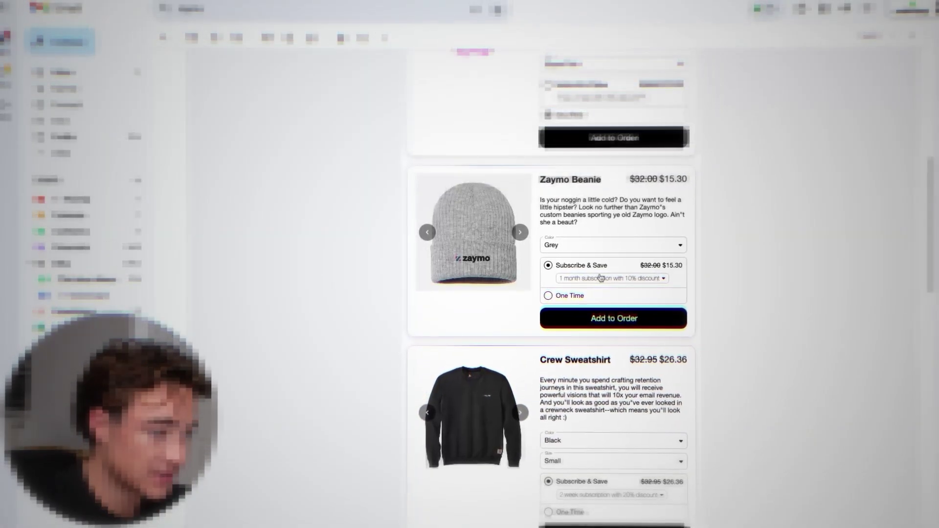
{"action": "left_click", "coordinate": [547, 295]}
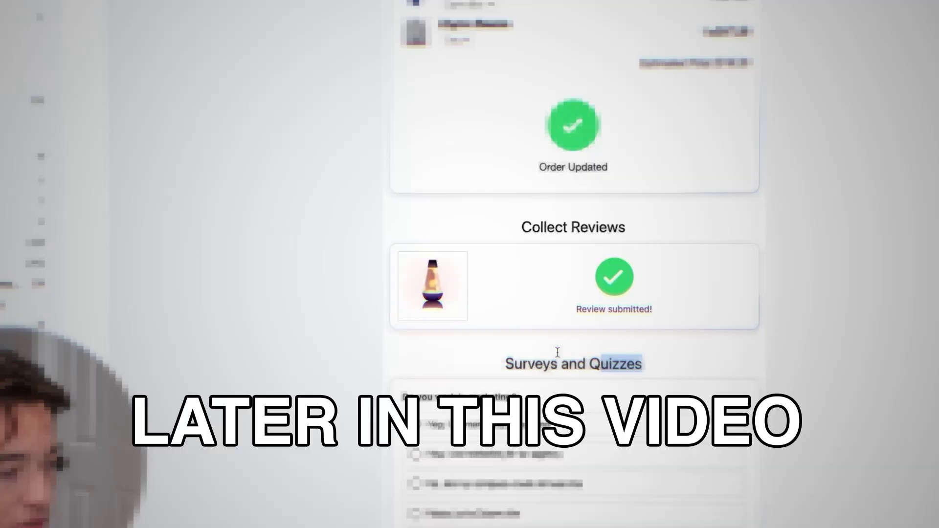
{"action": "triple_click", "coordinate": [554, 350]}
{"action": "scroll", "coordinate": [501, 387], "scroll_direction": "down", "scroll_amount": 2}
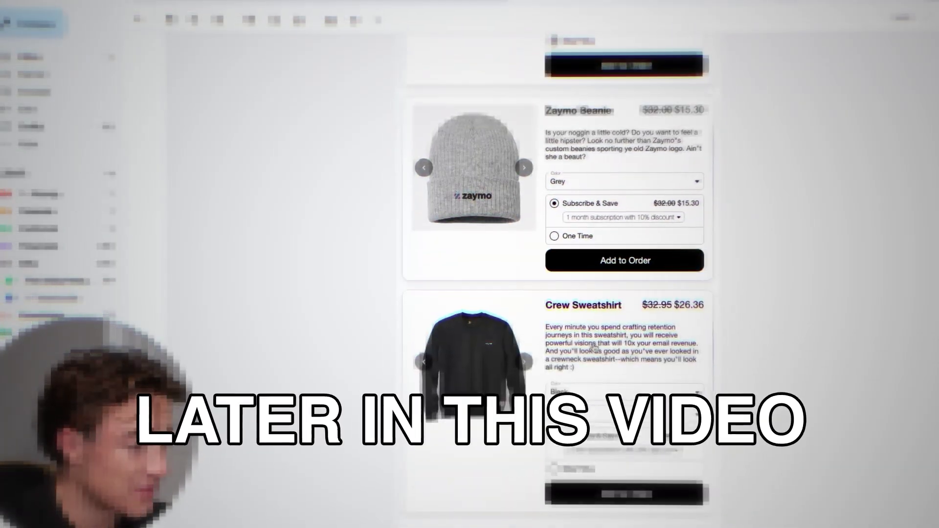
{"action": "scroll", "coordinate": [593, 345], "scroll_direction": "up", "scroll_amount": 2}
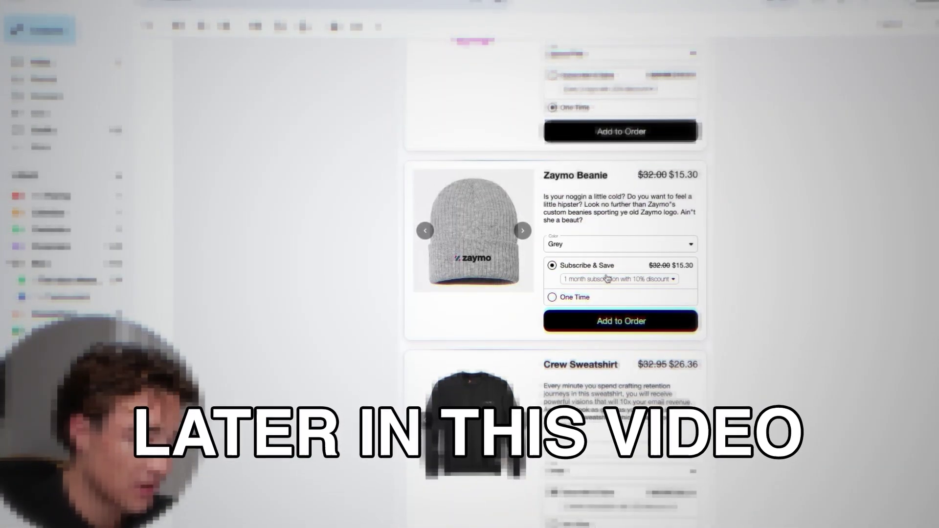
{"action": "left_click", "coordinate": [587, 238]}
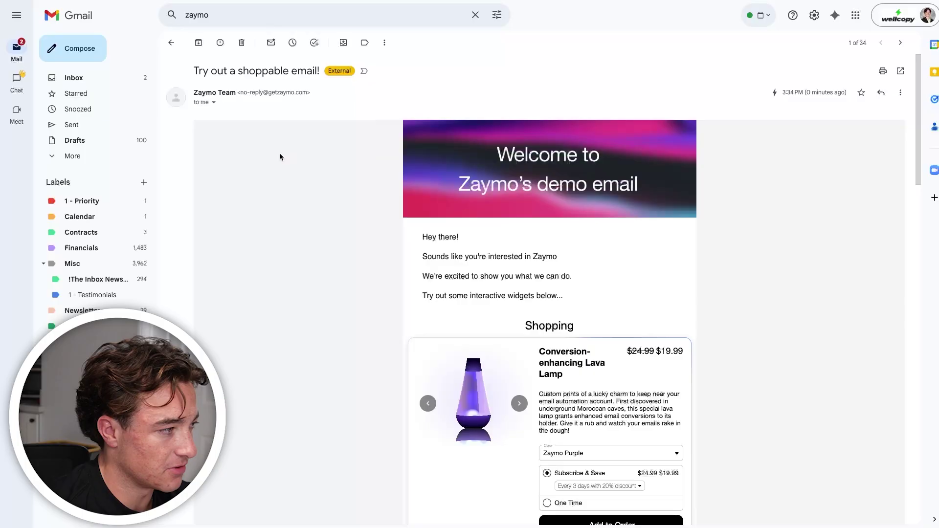
{"action": "scroll", "coordinate": [280, 152], "scroll_direction": "down", "scroll_amount": 2}
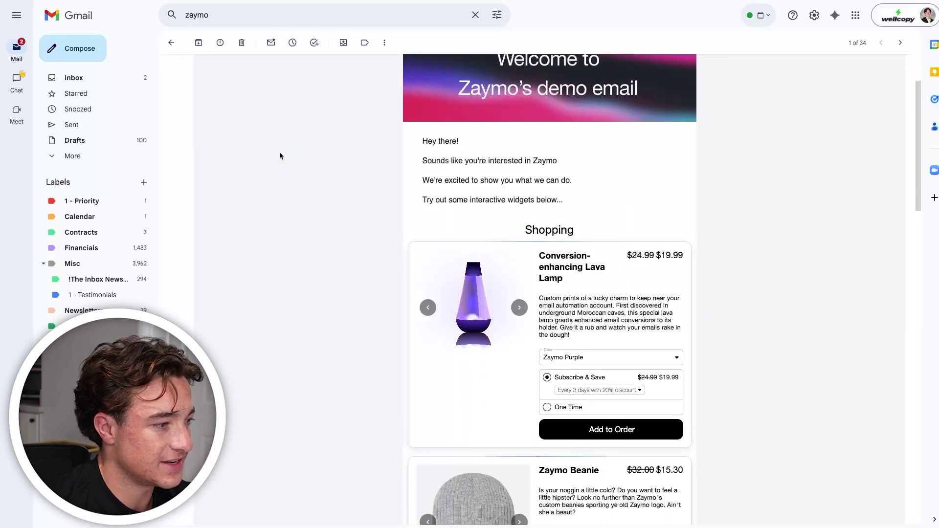
{"action": "scroll", "coordinate": [279, 153], "scroll_direction": "down", "scroll_amount": 2}
{"action": "scroll", "coordinate": [280, 153], "scroll_direction": "up", "scroll_amount": 4}
{"action": "scroll", "coordinate": [280, 152], "scroll_direction": "down", "scroll_amount": 1}
{"action": "scroll", "coordinate": [502, 204], "scroll_direction": "up", "scroll_amount": 1}
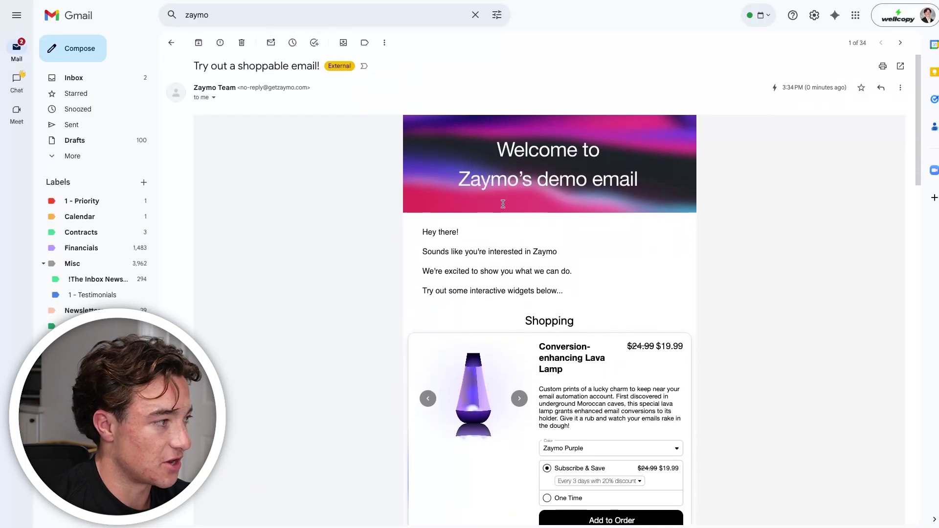
{"action": "scroll", "coordinate": [503, 204], "scroll_direction": "up", "scroll_amount": 1}
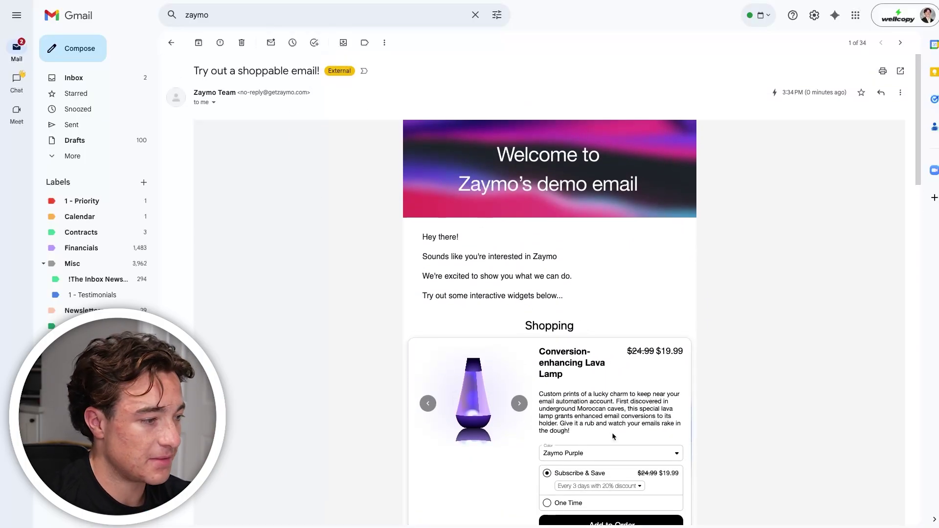
Step: Configure the Conversion-enhancing Lava Lamp in the demo email as Zaymo Pink with a One Time purchase
{"action": "scroll", "coordinate": [613, 437], "scroll_direction": "down", "scroll_amount": 1}
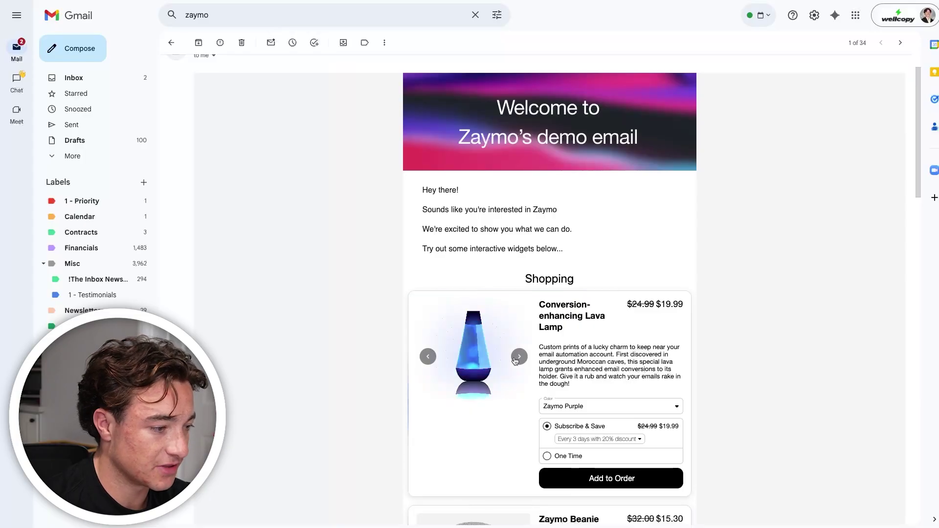
{"action": "scroll", "coordinate": [515, 361], "scroll_direction": "down", "scroll_amount": 1}
{"action": "left_click", "coordinate": [611, 379]}
{"action": "left_click", "coordinate": [598, 386]}
{"action": "scroll", "coordinate": [601, 385], "scroll_direction": "down", "scroll_amount": 2}
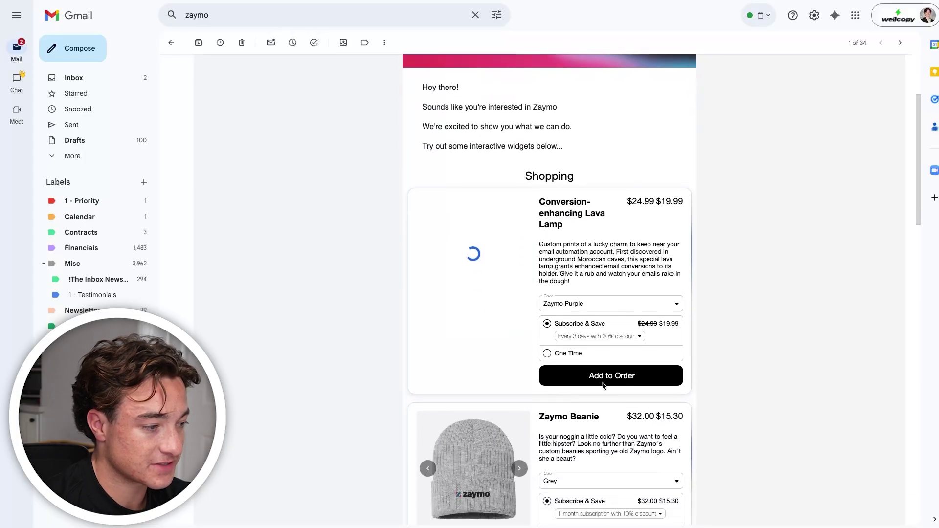
{"action": "left_click", "coordinate": [600, 303]}
{"action": "left_click", "coordinate": [592, 278]}
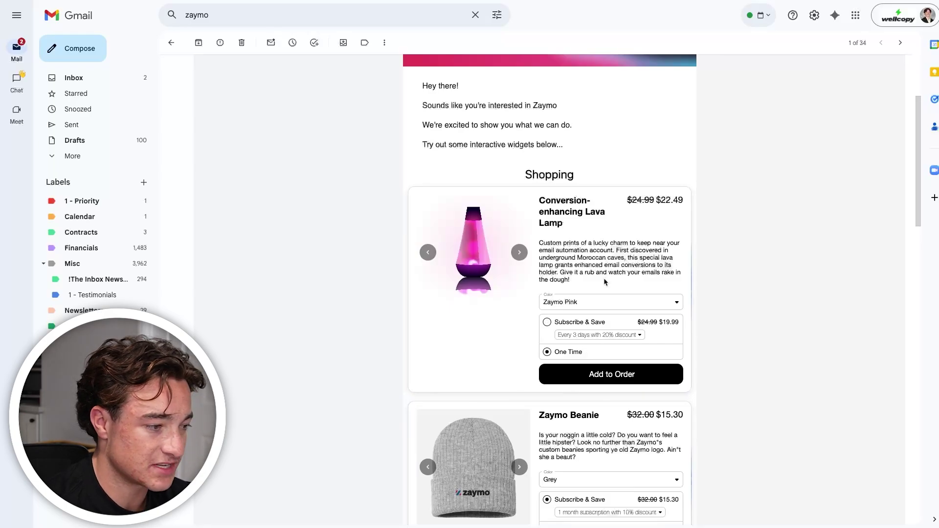
Step: Add the grey Zaymo Beanie to the order from within the email
{"action": "scroll", "coordinate": [603, 278], "scroll_direction": "down", "scroll_amount": 6}
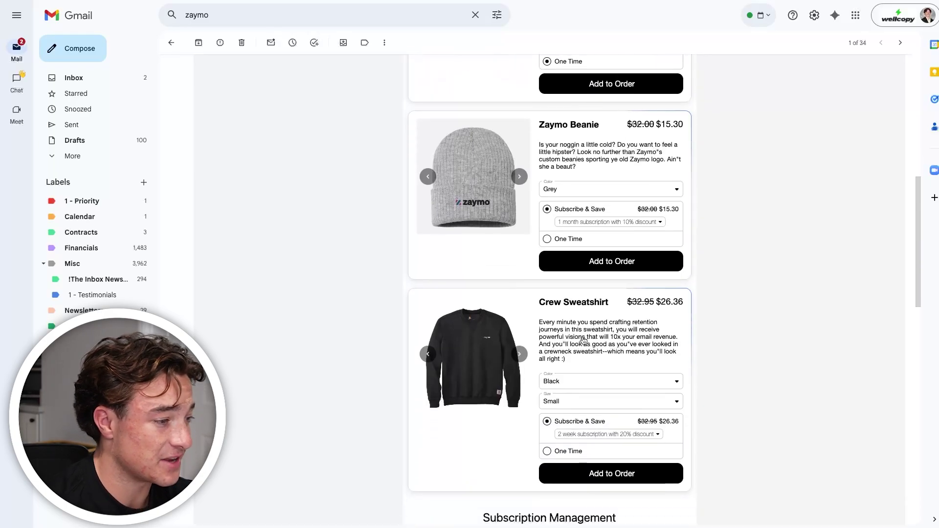
{"action": "scroll", "coordinate": [598, 278], "scroll_direction": "up", "scroll_amount": 1}
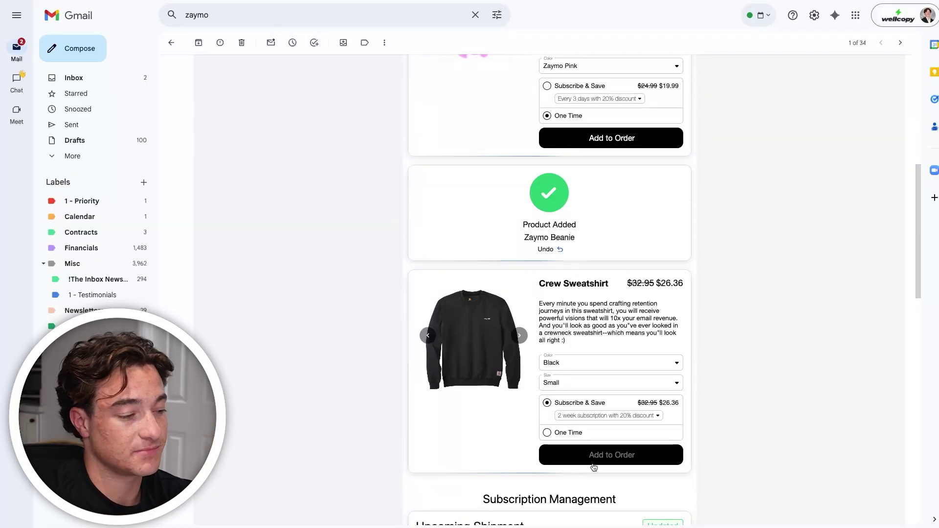
Step: Delay the upcoming shipment under Subscription Management by 2 weeks
{"action": "scroll", "coordinate": [593, 467], "scroll_direction": "down", "scroll_amount": 7}
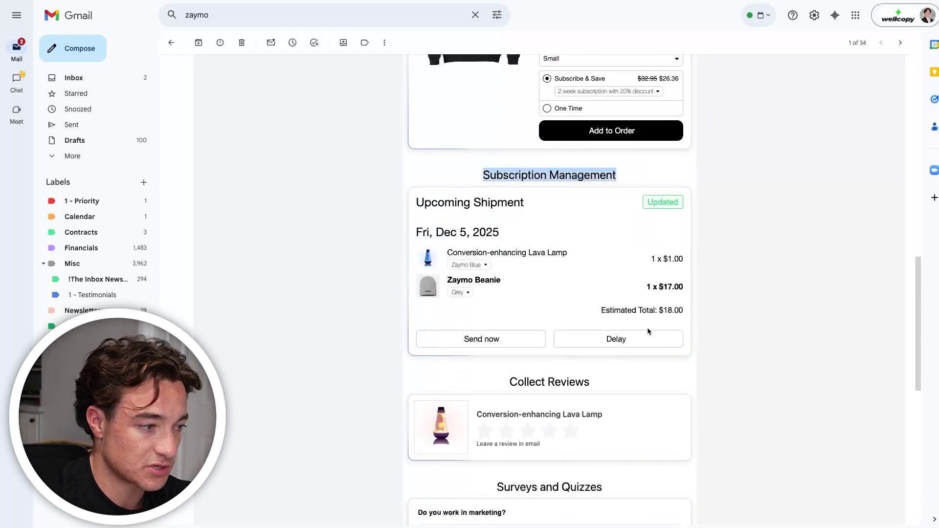
{"action": "scroll", "coordinate": [648, 331], "scroll_direction": "down", "scroll_amount": 2}
{"action": "scroll", "coordinate": [636, 330], "scroll_direction": "up", "scroll_amount": 4}
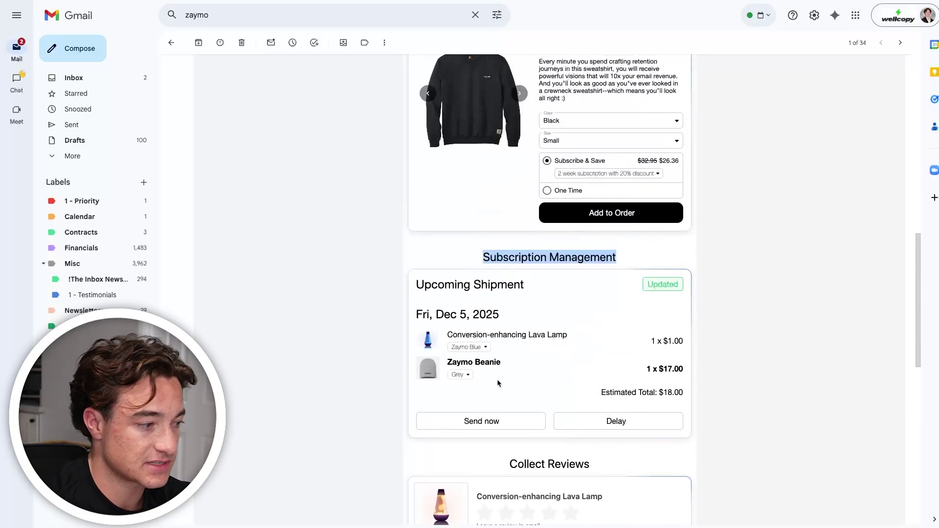
{"action": "scroll", "coordinate": [490, 386], "scroll_direction": "down", "scroll_amount": 1}
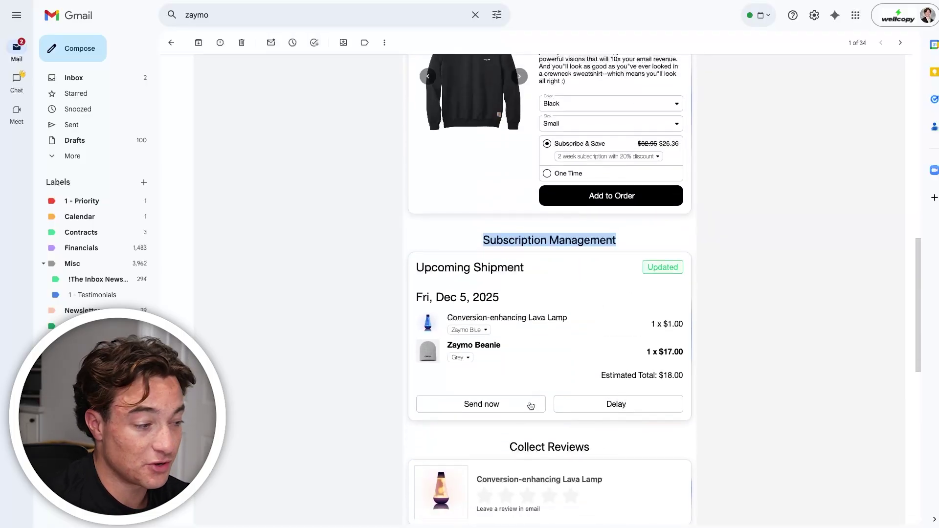
{"action": "left_click", "coordinate": [593, 404]}
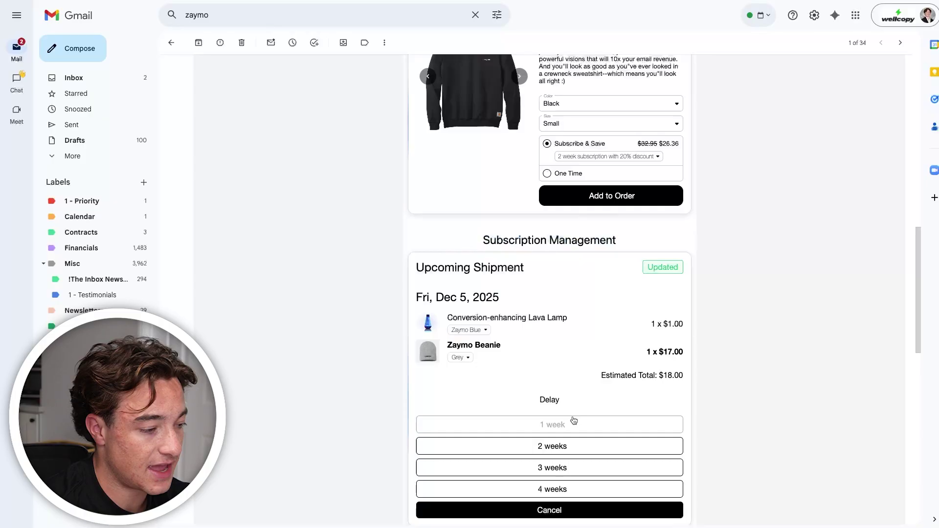
{"action": "scroll", "coordinate": [572, 419], "scroll_direction": "down", "scroll_amount": 2}
{"action": "left_click", "coordinate": [572, 356]}
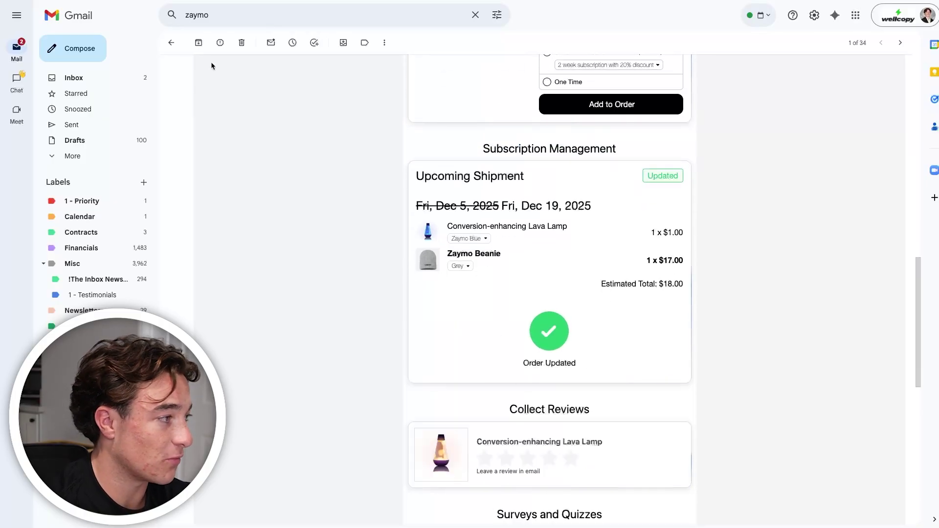
Step: Submit a five-star review of the Conversion-enhancing Lava Lamp with a test title and review text
{"action": "scroll", "coordinate": [455, 354], "scroll_direction": "down", "scroll_amount": 3}
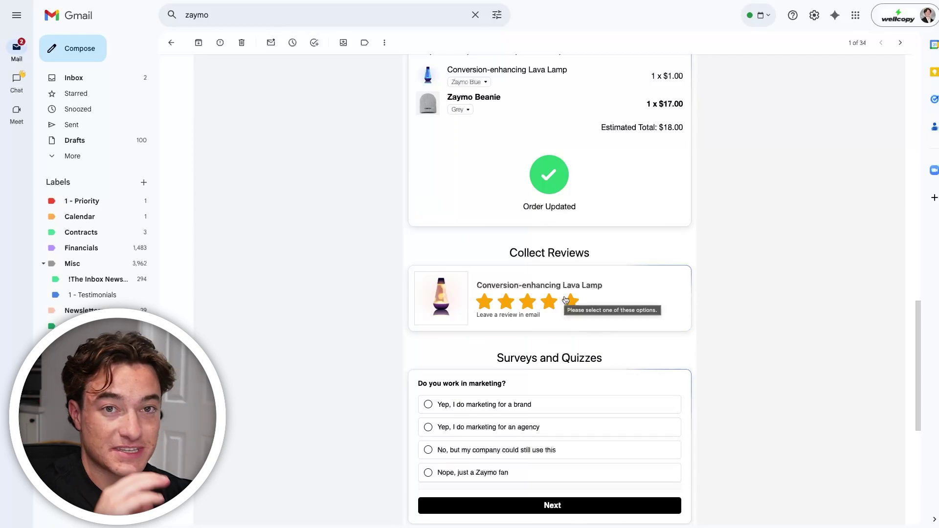
{"action": "left_click", "coordinate": [569, 300]}
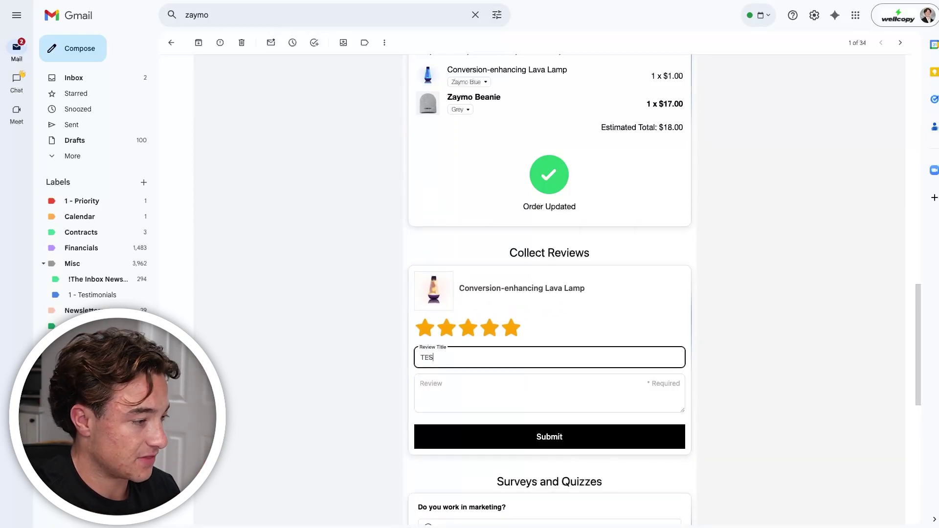
{"action": "left_click", "coordinate": [484, 435]}
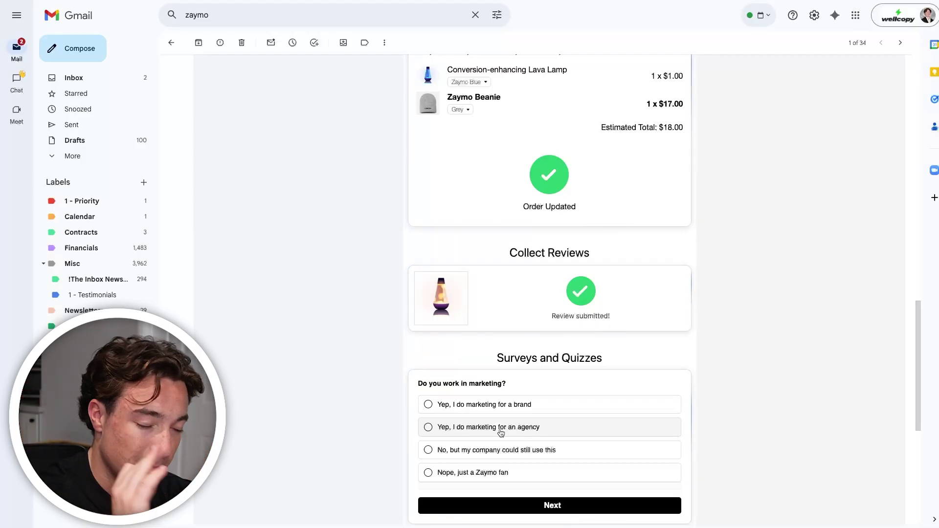
Step: Go through the email survey's questions on marketing work and hearing about Zaymo, and choose Interactive games in email as the exciting use case
{"action": "scroll", "coordinate": [494, 427], "scroll_direction": "down", "scroll_amount": 1}
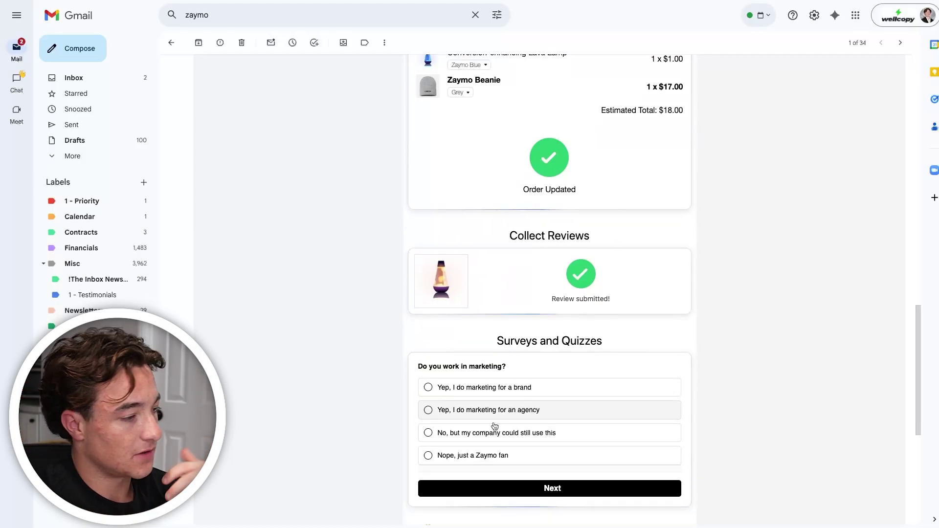
{"action": "scroll", "coordinate": [498, 363], "scroll_direction": "down", "scroll_amount": 2}
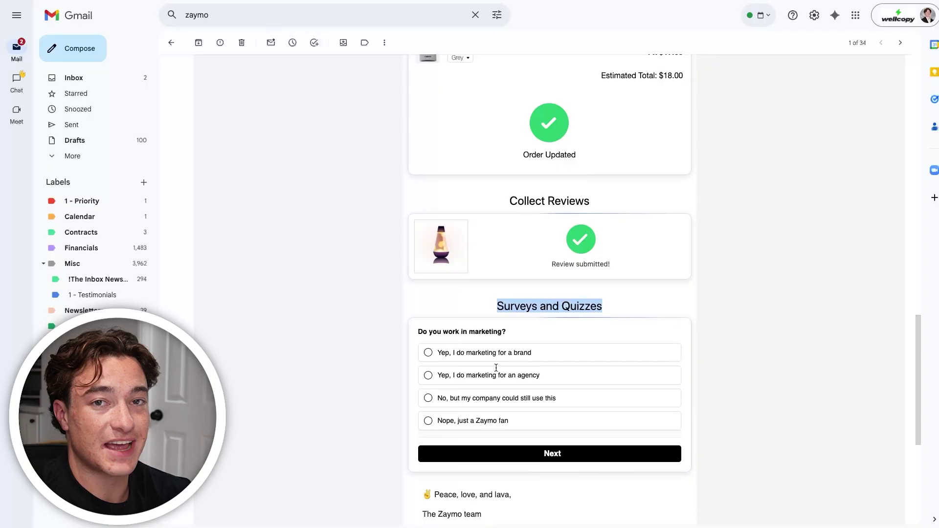
{"action": "scroll", "coordinate": [495, 367], "scroll_direction": "down", "scroll_amount": 5}
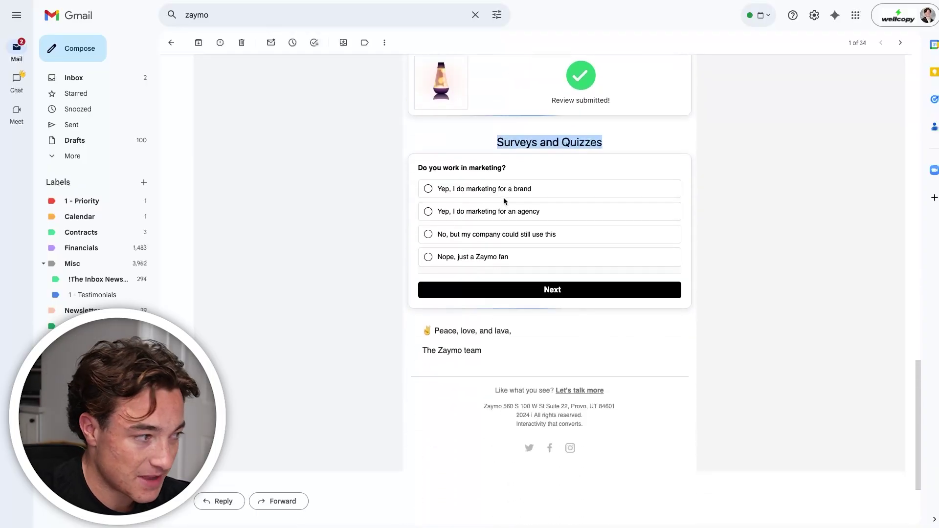
{"action": "triple_click", "coordinate": [479, 172]}
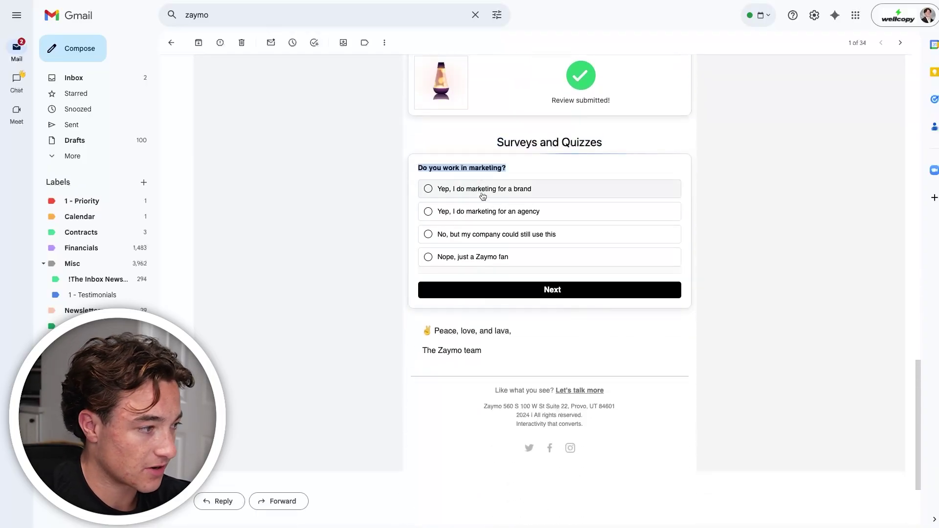
{"action": "left_click", "coordinate": [523, 297]}
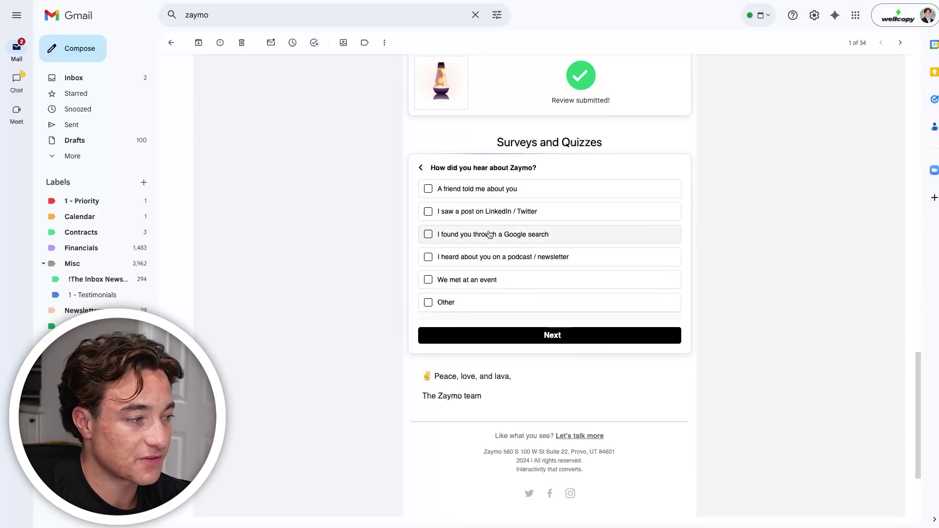
{"action": "left_click", "coordinate": [519, 335]}
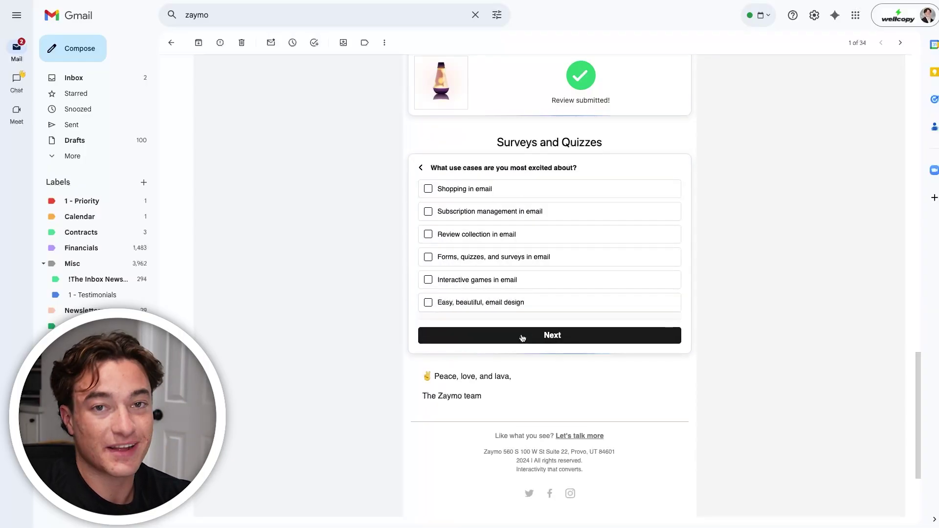
{"action": "left_click", "coordinate": [513, 277]}
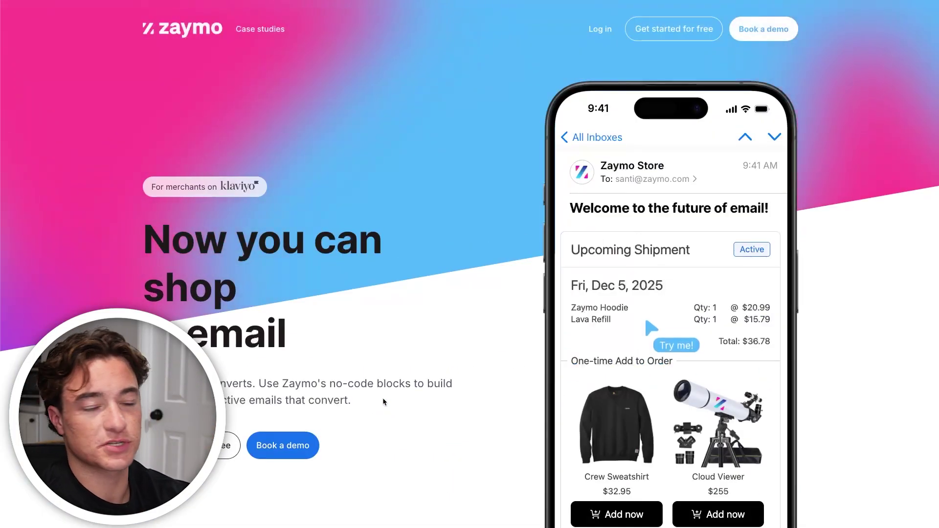
{"action": "scroll", "coordinate": [379, 396], "scroll_direction": "down", "scroll_amount": 4}
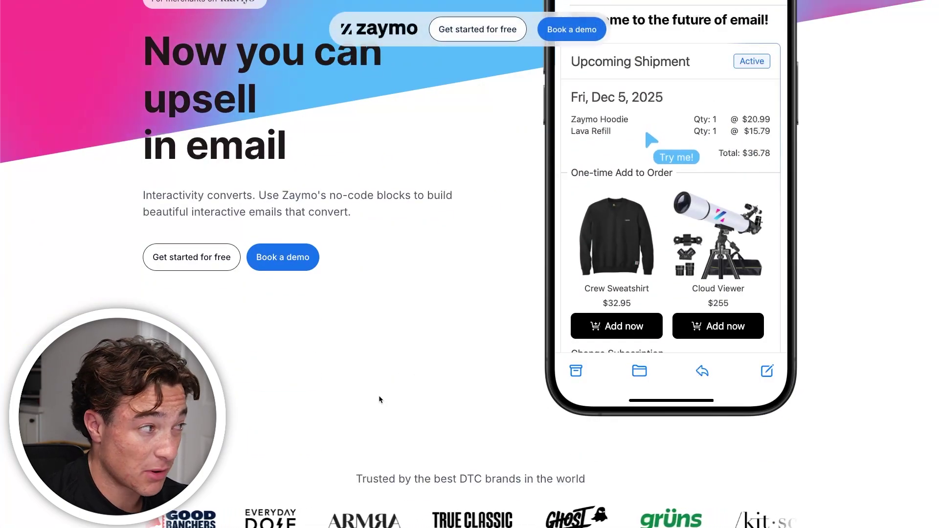
{"action": "scroll", "coordinate": [373, 319], "scroll_direction": "down", "scroll_amount": 3}
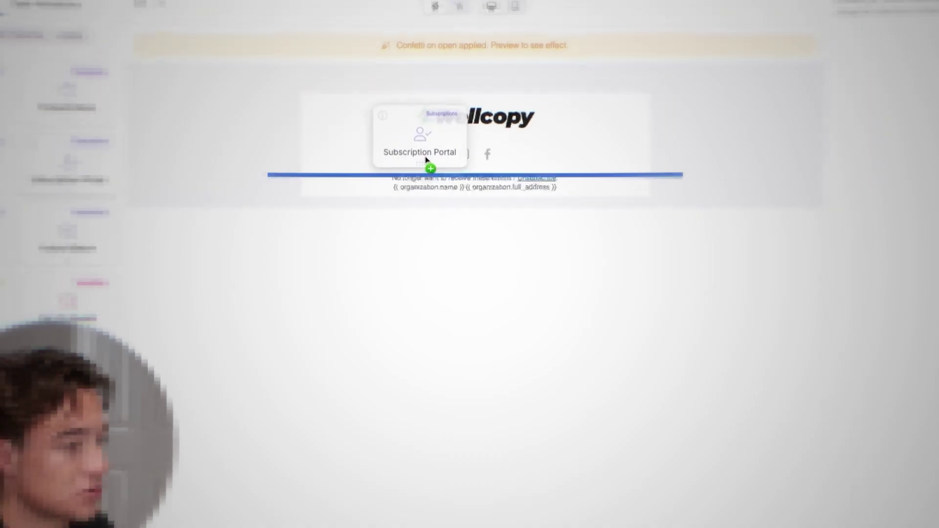
{"action": "left_click_drag", "start_coordinate": [425, 158], "coordinate": [443, 143]}
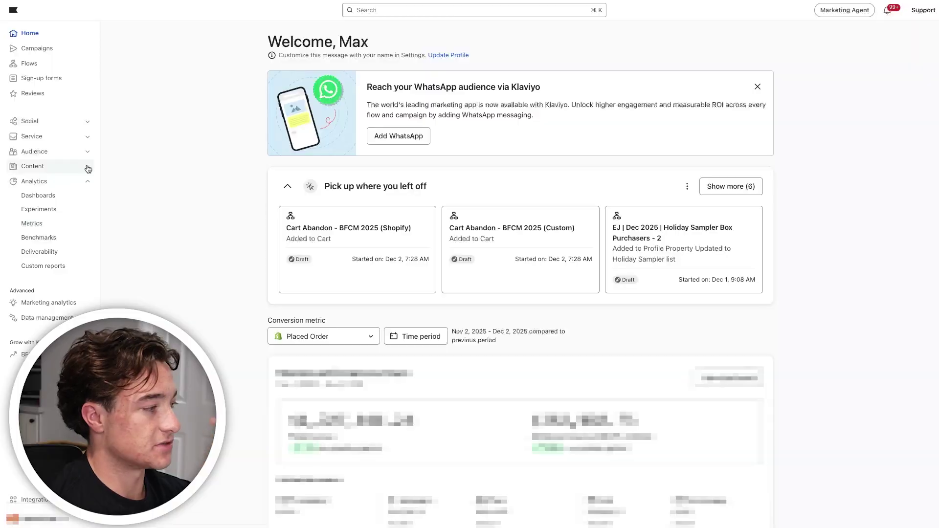
Step: Create a new email template named TEST YT VIDEO from Klaviyo's saved templates
{"action": "left_click", "coordinate": [86, 167]}
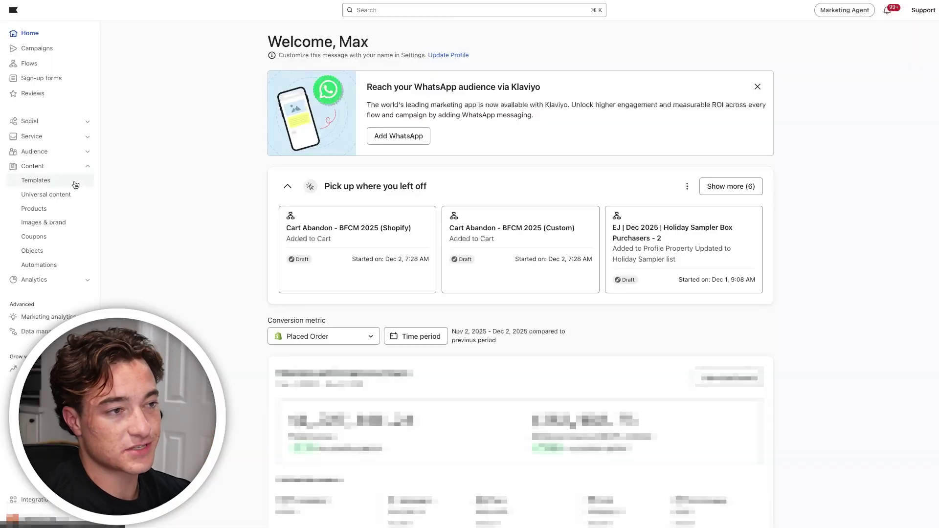
{"action": "left_click", "coordinate": [75, 184]}
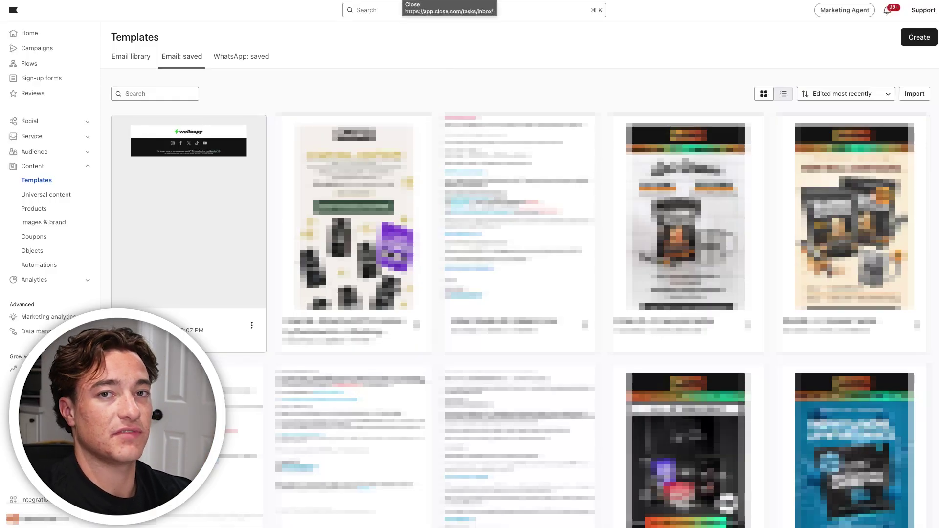
{"action": "left_click", "coordinate": [919, 37]}
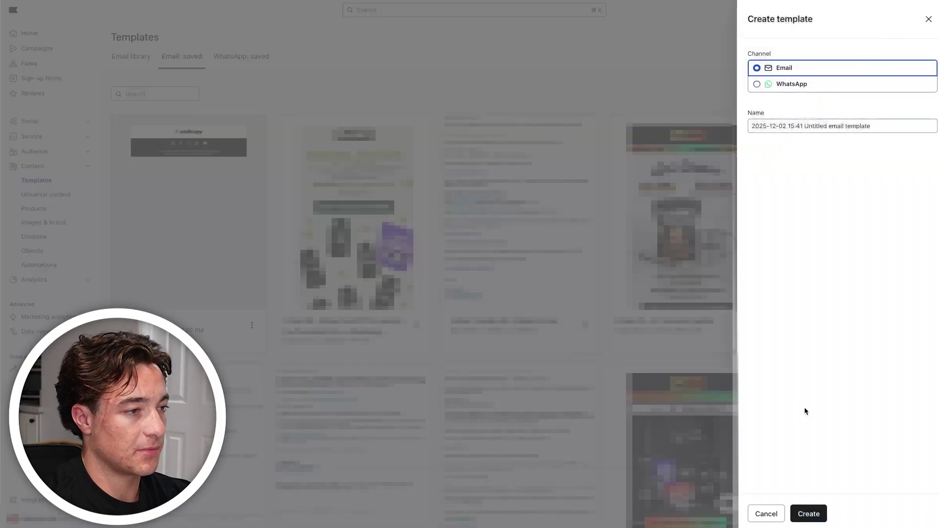
{"action": "left_click", "coordinate": [805, 126]}
{"action": "key", "text": "super+a"}
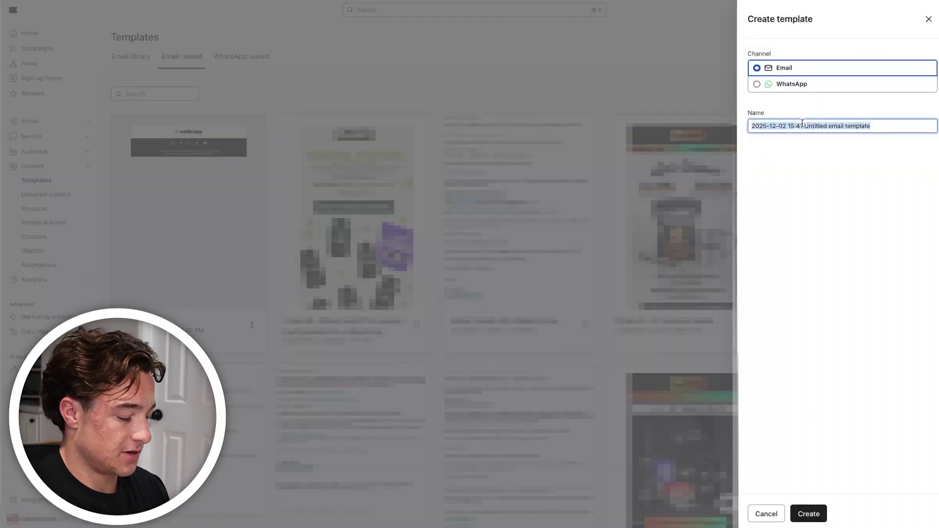
{"action": "type", "text": "TEST YT VIDEO"}
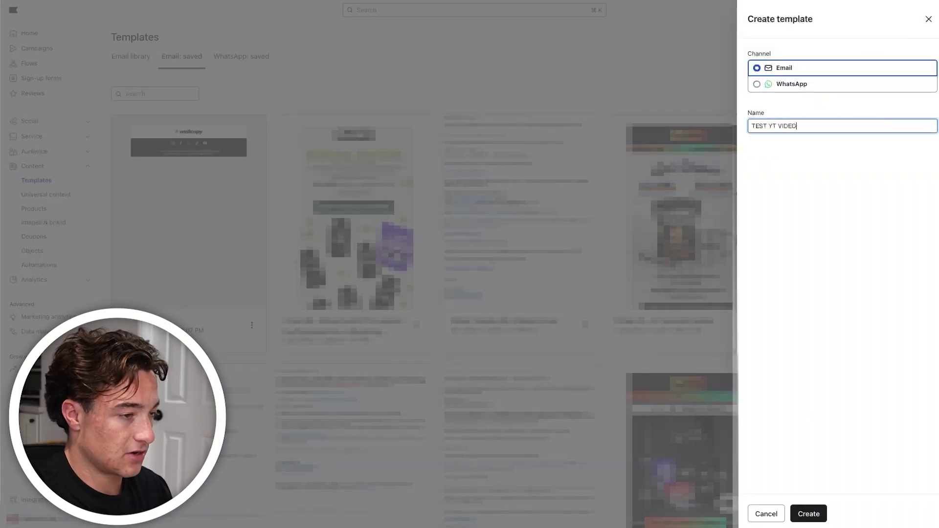
{"action": "left_click", "coordinate": [808, 513]}
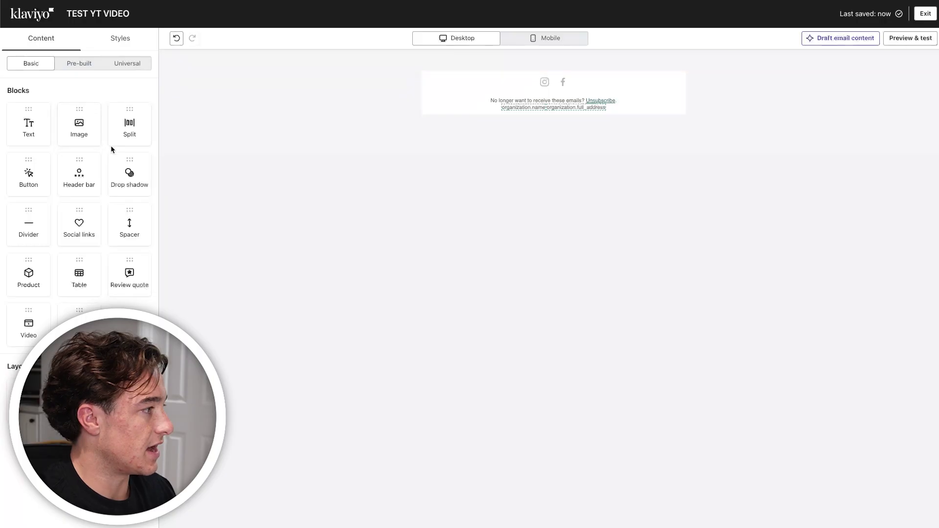
Step: Add an image block with the wellcopy logo above the social links and exit the template editor
{"action": "left_click_drag", "start_coordinate": [80, 126], "coordinate": [612, 90]}
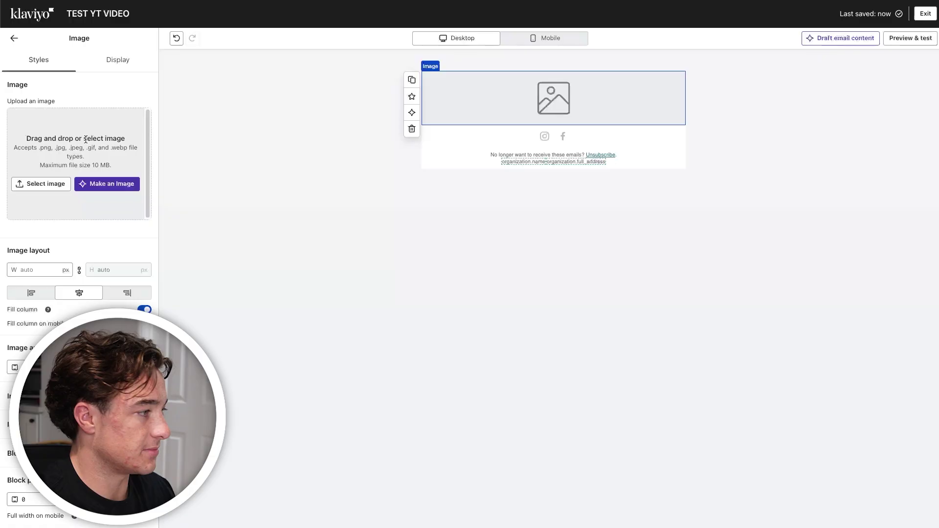
{"action": "left_click", "coordinate": [113, 139]}
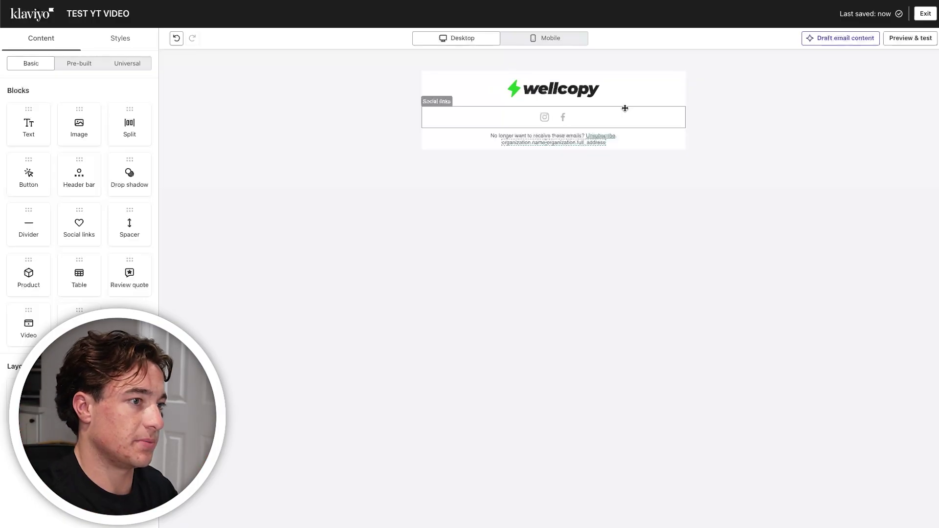
{"action": "left_click", "coordinate": [925, 14]}
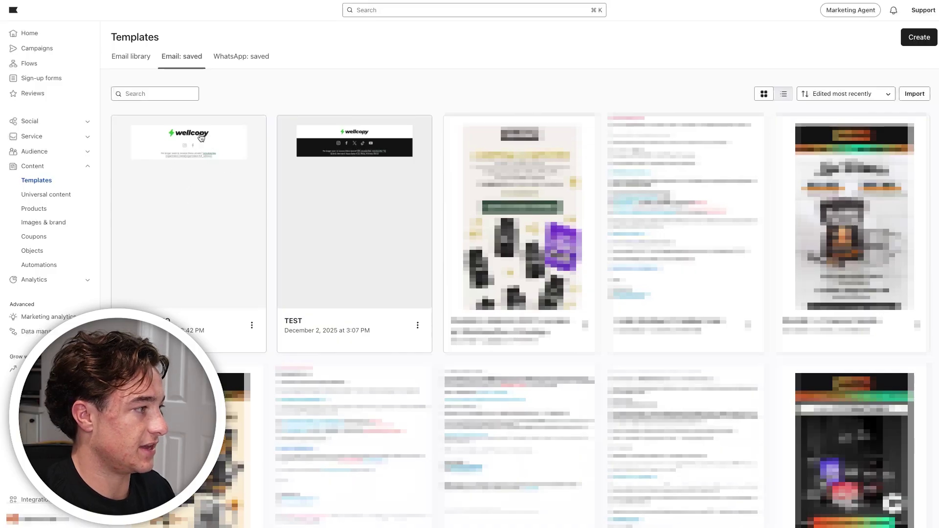
Step: Switch to Zaymo and import the TEST YT VIDEO template from Klaviyo
{"action": "key", "text": "ctrl+Tab"}
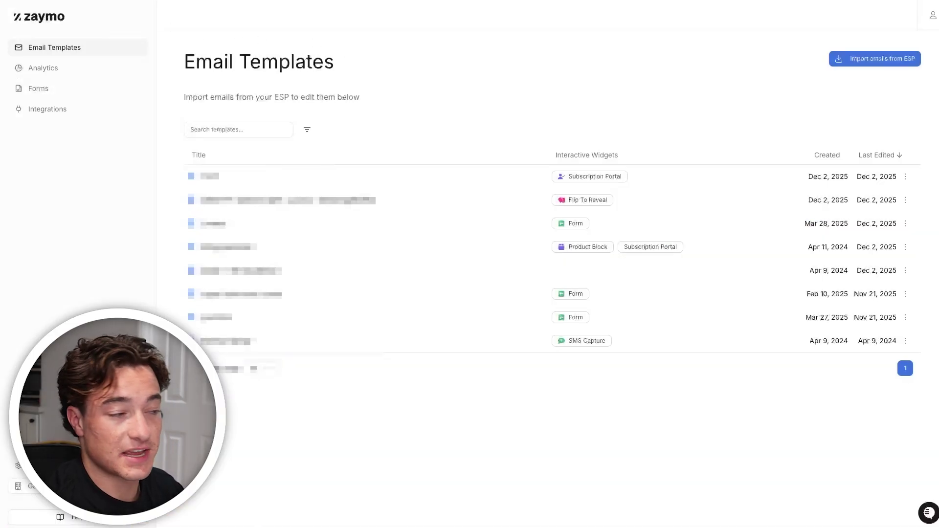
{"action": "left_click_drag", "start_coordinate": [185, 69], "coordinate": [320, 71]}
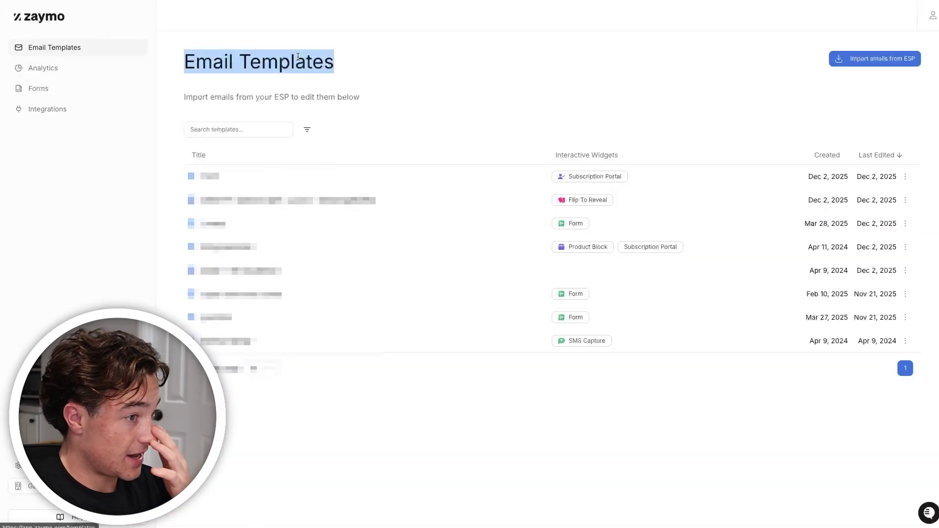
{"action": "left_click", "coordinate": [879, 66]}
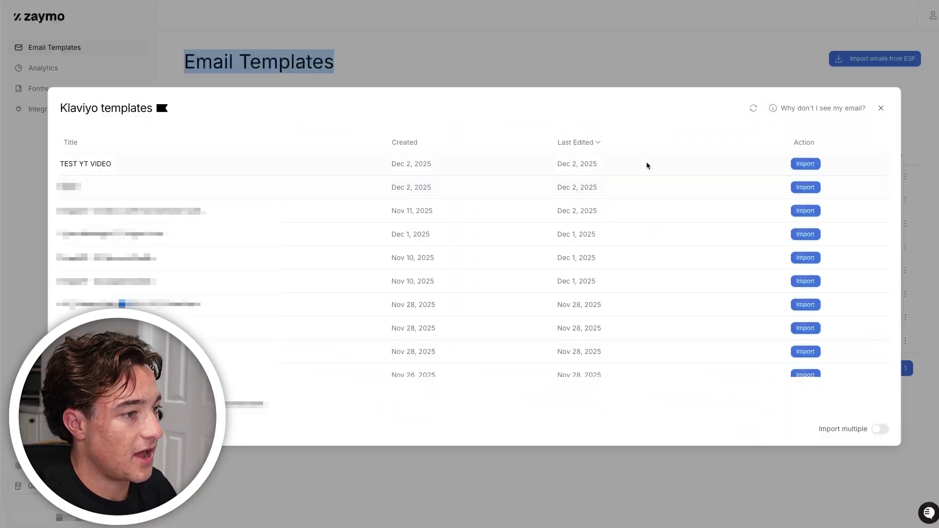
{"action": "left_click", "coordinate": [809, 166]}
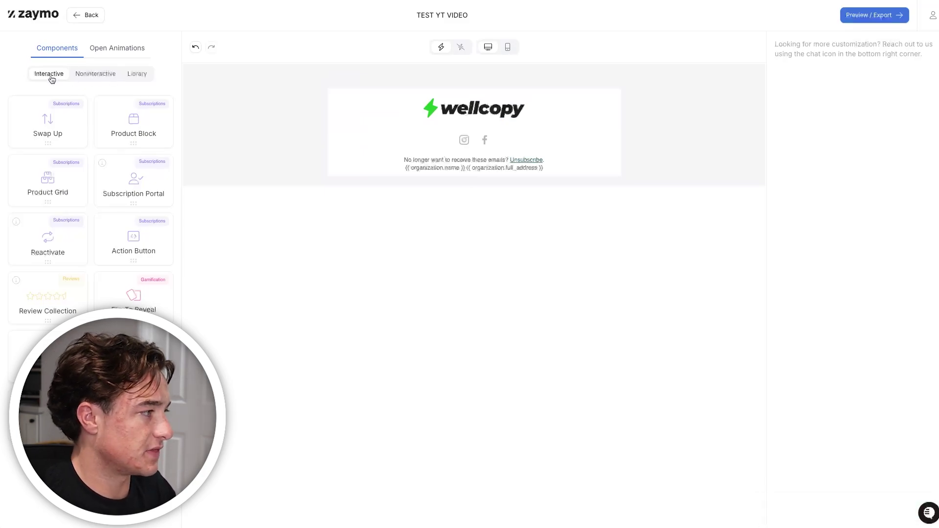
Step: Browse the noninteractive, library and interactive component categories available for the email
{"action": "left_click", "coordinate": [76, 78]}
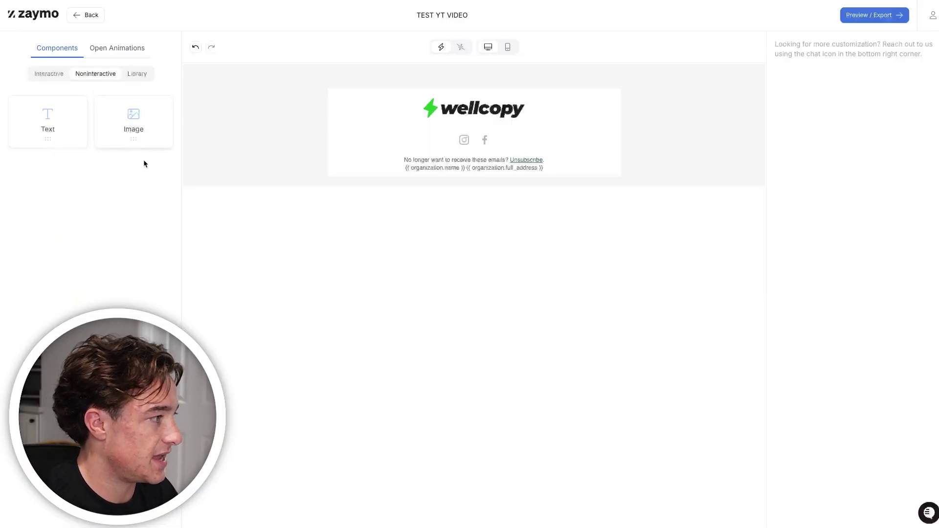
{"action": "left_click", "coordinate": [137, 75]}
{"action": "left_click", "coordinate": [104, 73]}
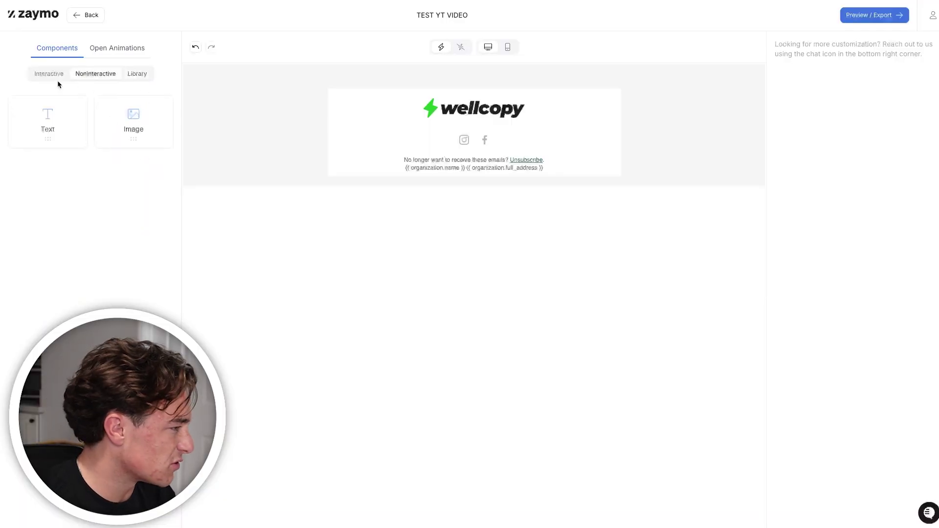
{"action": "left_click", "coordinate": [54, 74]}
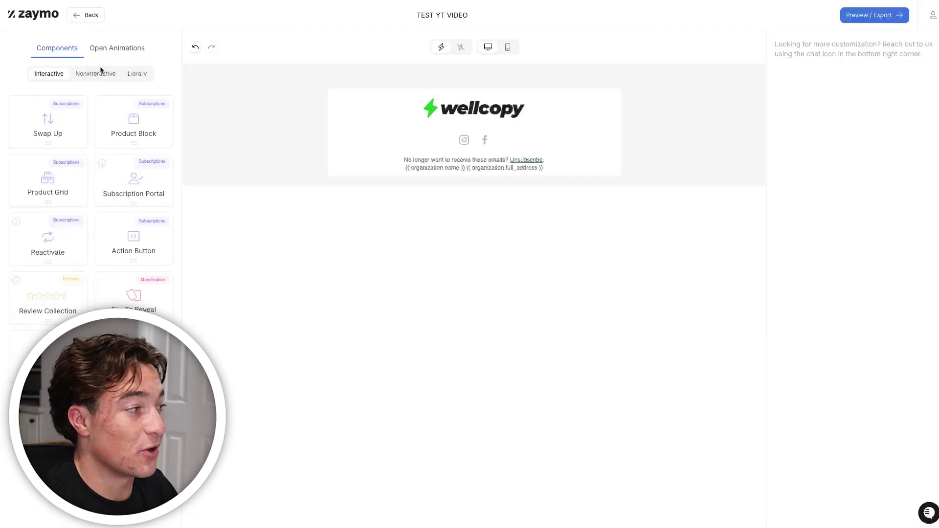
Step: Enable the Confetti open animation, check the mobile and desktop layouts, and open the email's preview
{"action": "left_click", "coordinate": [111, 52]}
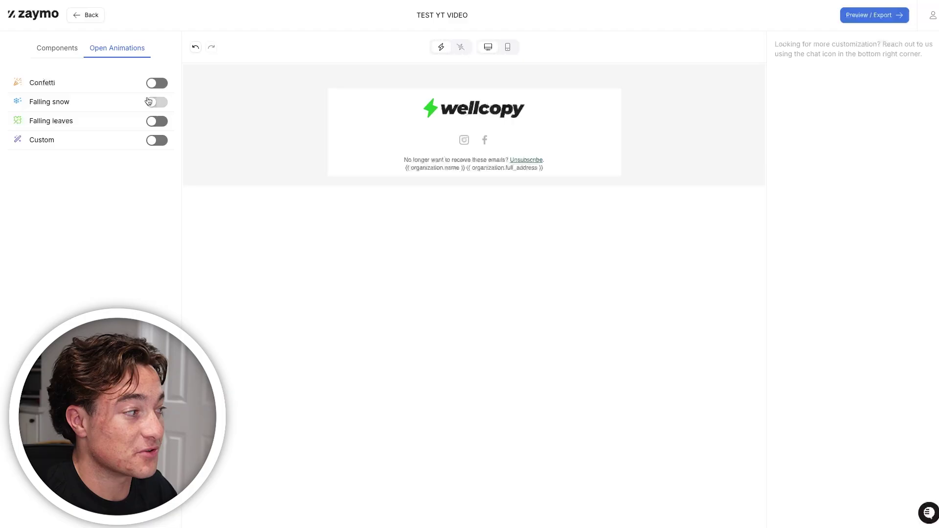
{"action": "left_click", "coordinate": [154, 84]}
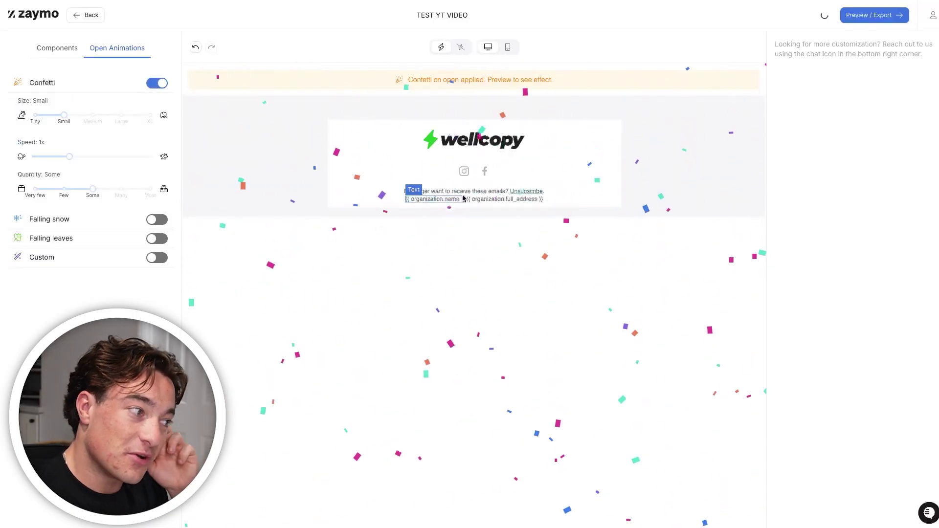
{"action": "left_click", "coordinate": [509, 47]}
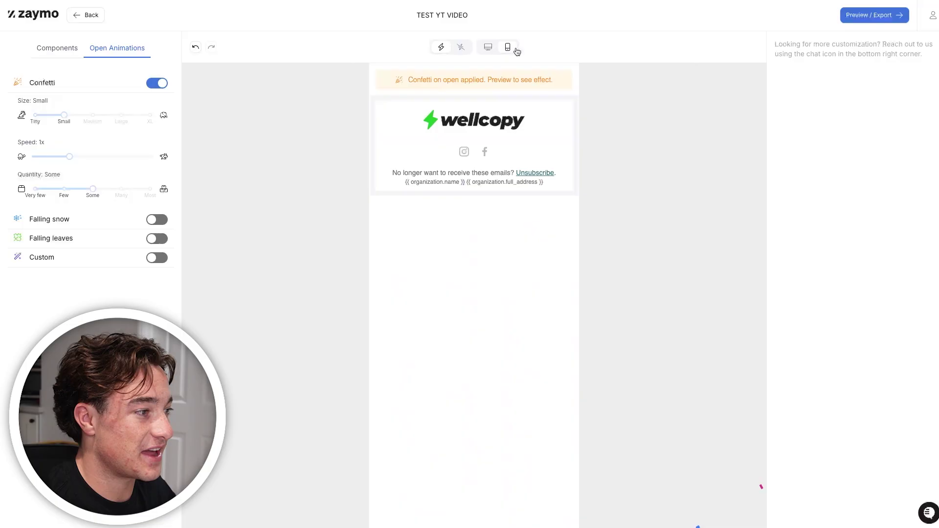
{"action": "left_click", "coordinate": [488, 47]}
{"action": "left_click", "coordinate": [441, 48]}
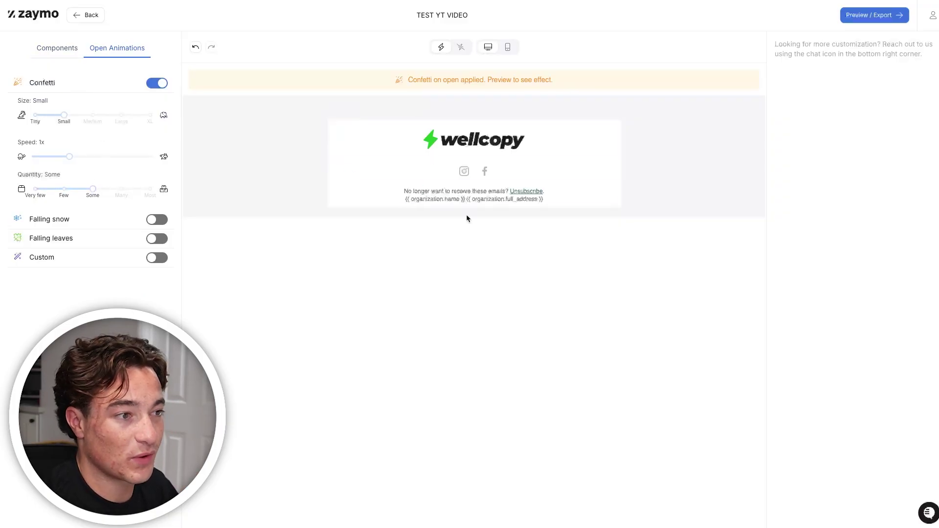
{"action": "left_click", "coordinate": [874, 15]}
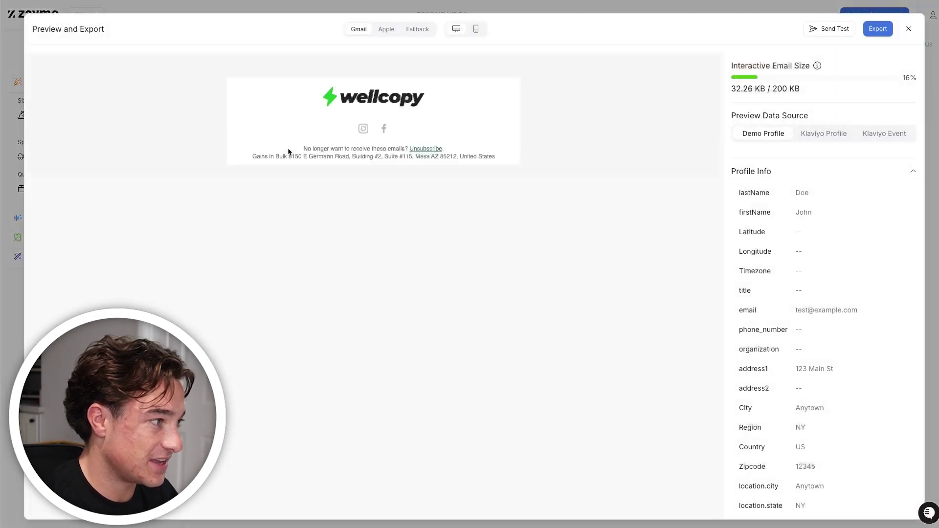
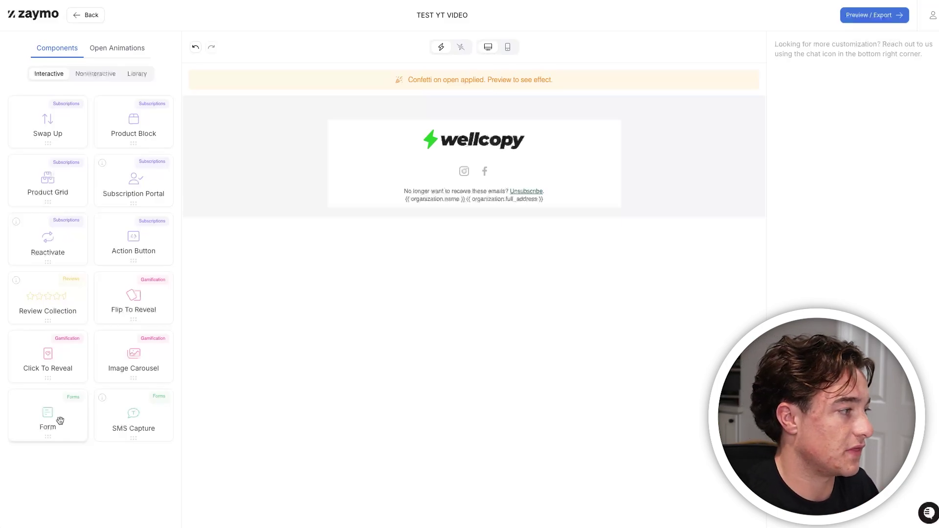
Step: Insert a Subscription Portal component beneath the wellcopy logo and review its settings
{"action": "left_click_drag", "start_coordinate": [161, 193], "coordinate": [446, 152]}
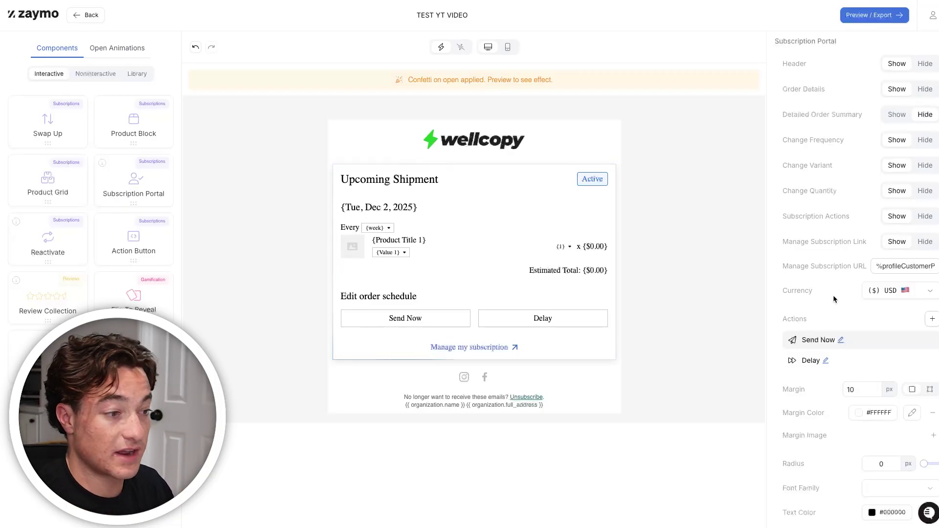
{"action": "scroll", "coordinate": [897, 310], "scroll_direction": "down", "scroll_amount": 1}
{"action": "scroll", "coordinate": [897, 314], "scroll_direction": "down", "scroll_amount": 2}
{"action": "scroll", "coordinate": [879, 303], "scroll_direction": "up", "scroll_amount": 3}
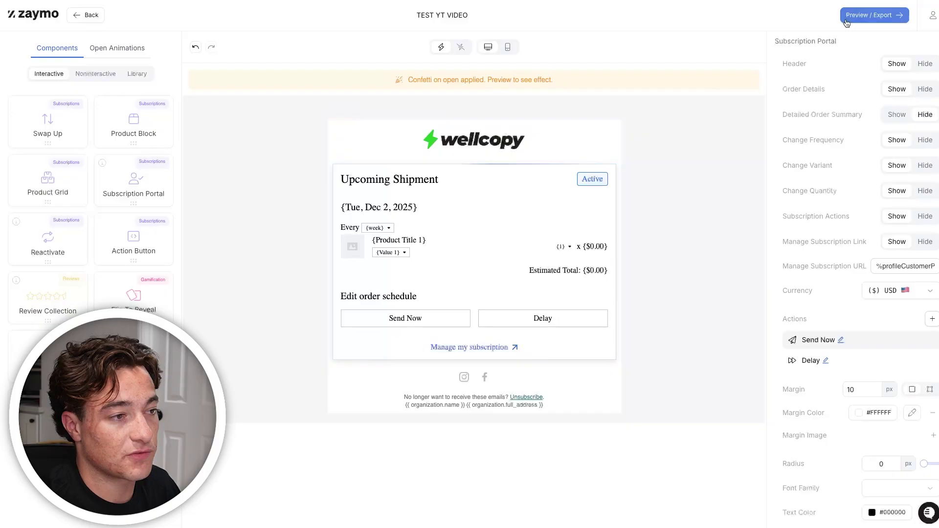
Step: Preview the Subscription Portal, switch the creatine shipment to 90 servings and back to 30, and close the preview
{"action": "left_click", "coordinate": [874, 15]}
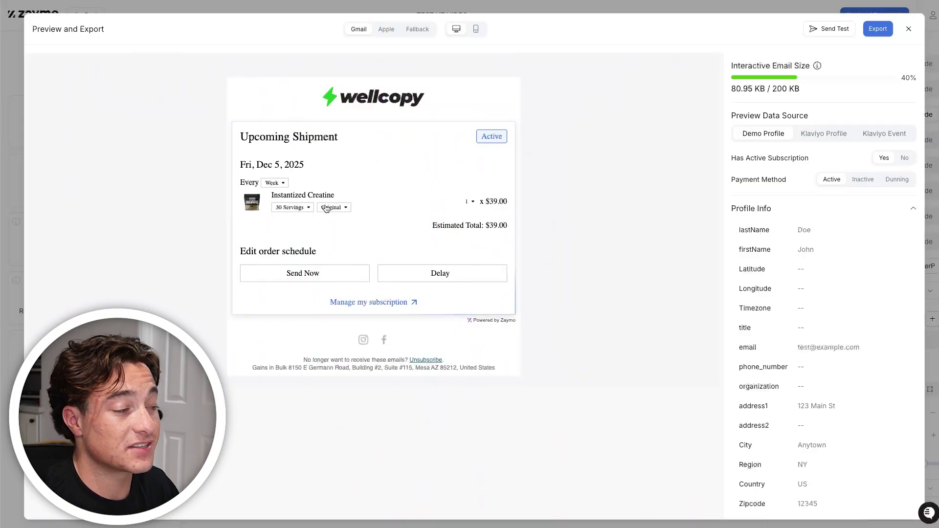
{"action": "left_click", "coordinate": [300, 210]}
{"action": "left_click", "coordinate": [305, 244]}
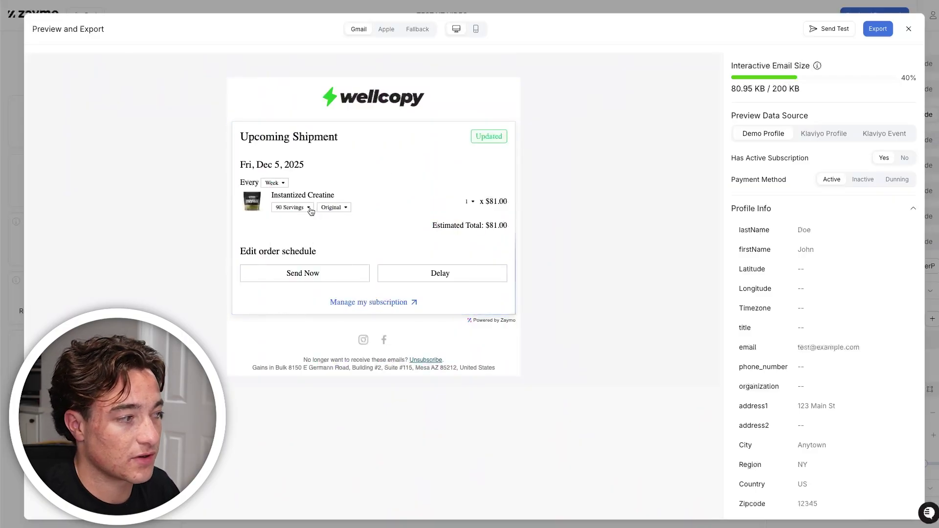
{"action": "left_click", "coordinate": [310, 208]}
{"action": "left_click", "coordinate": [307, 226]}
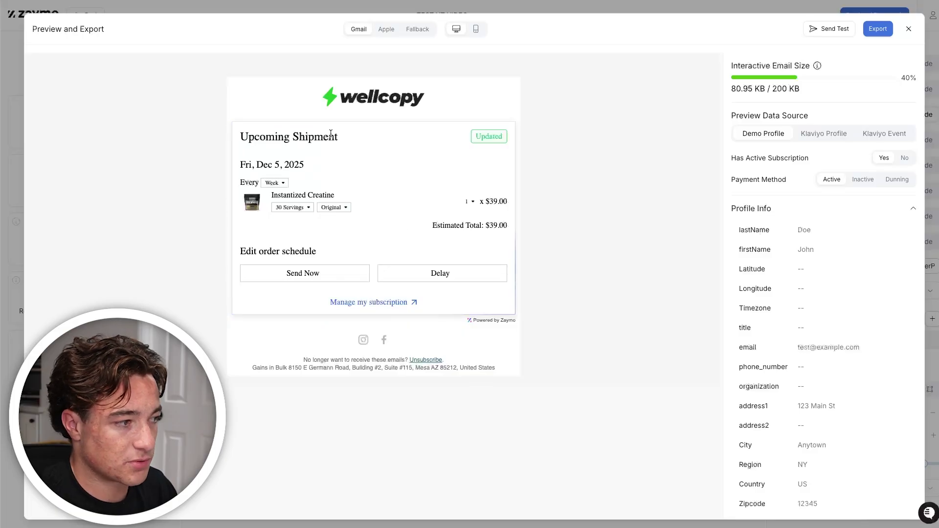
{"action": "left_click", "coordinate": [908, 29]}
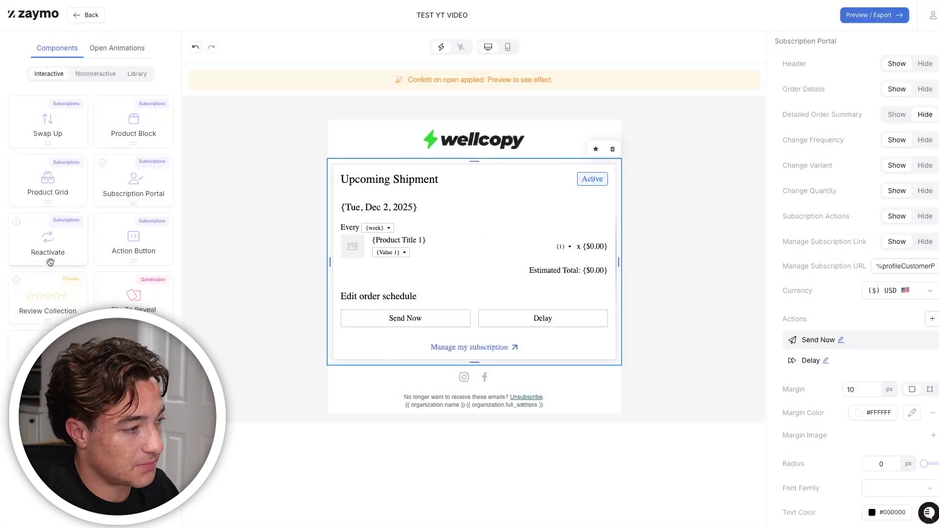
Step: Insert a Reactivate component below the Subscription Portal and check it in the email preview
{"action": "left_click_drag", "start_coordinate": [50, 262], "coordinate": [391, 323]}
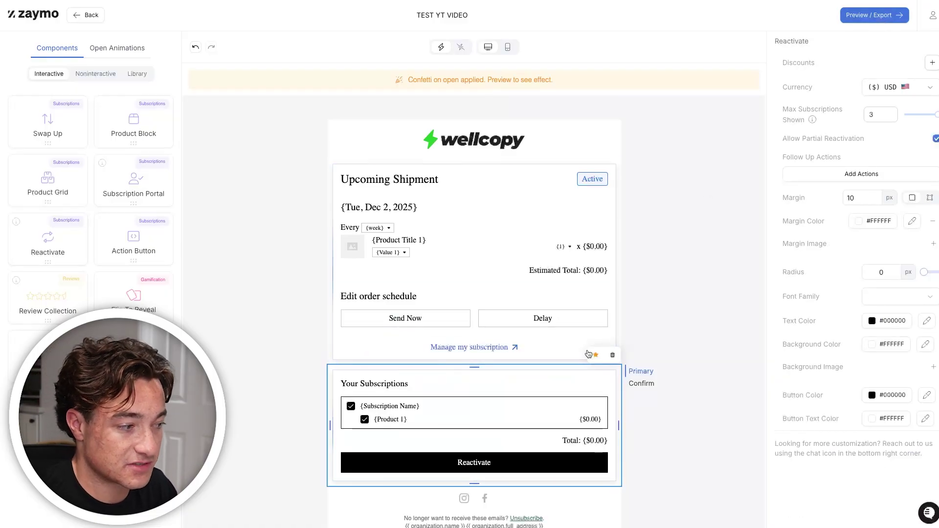
{"action": "left_click", "coordinate": [874, 15]}
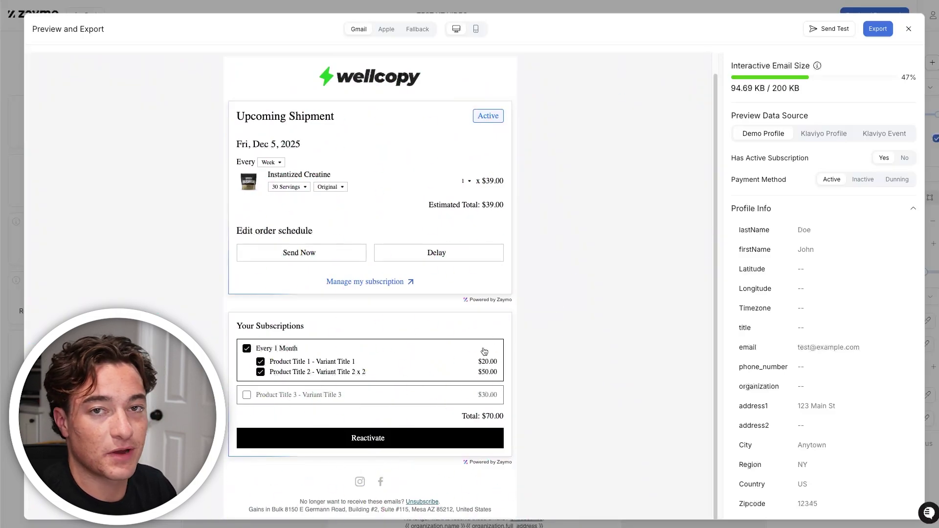
{"action": "left_click", "coordinate": [909, 29]}
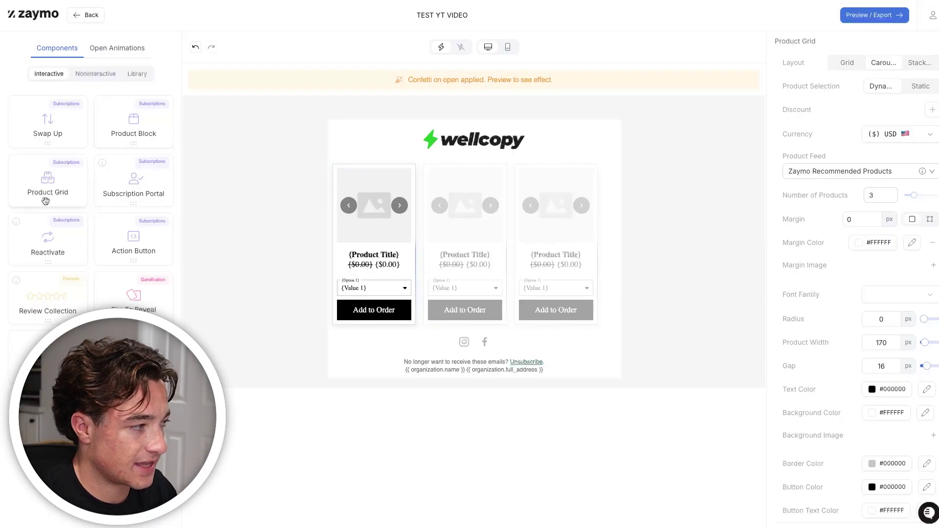
Step: Preview the email's dynamic product grid using an existing Klaviyo profile as the data source
{"action": "left_click", "coordinate": [562, 210]}
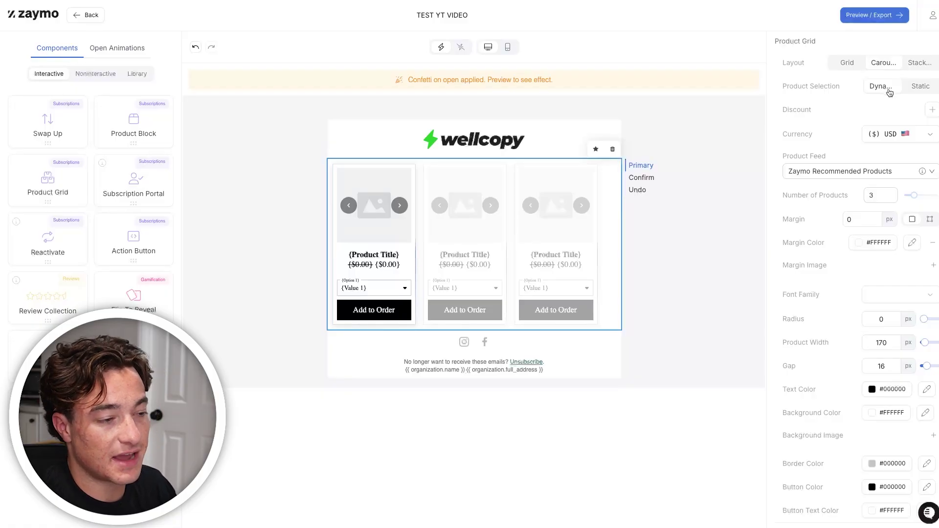
{"action": "left_click", "coordinate": [880, 16]}
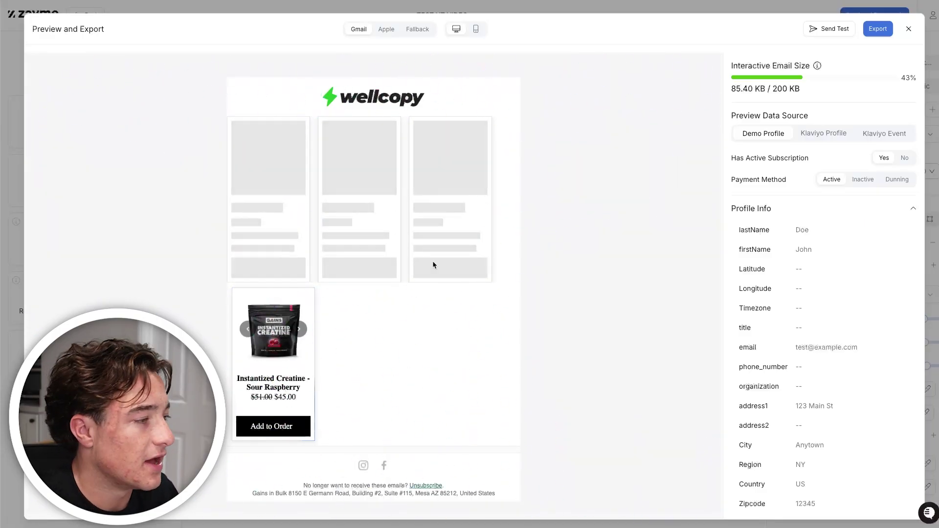
{"action": "left_click", "coordinate": [822, 133]}
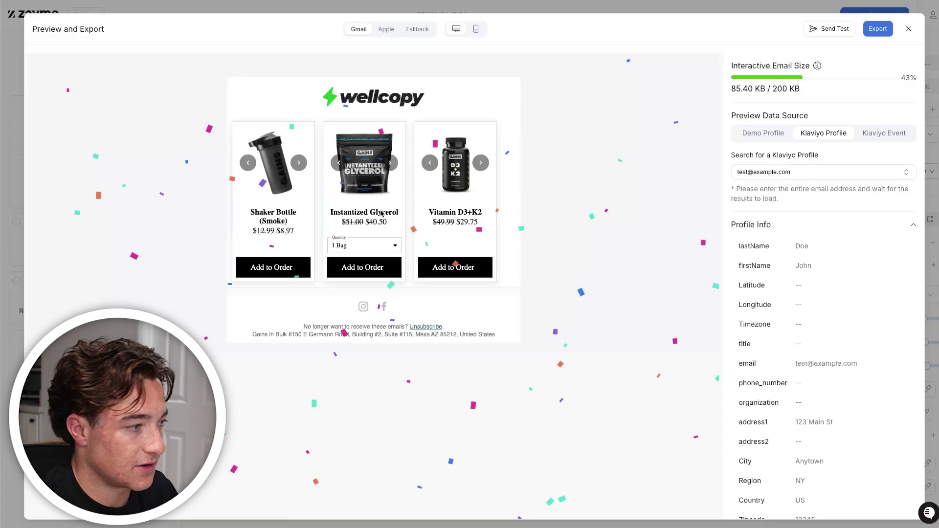
{"action": "left_click", "coordinate": [811, 172]}
{"action": "left_click", "coordinate": [800, 249]}
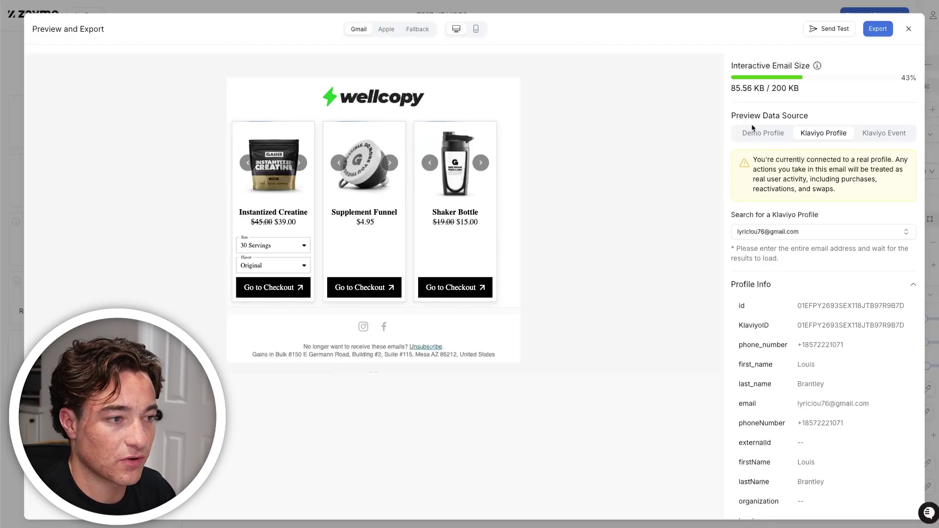
Step: Insert a Review Collection component beneath the wellcopy logo and preview the email with the demo profile as data source
{"action": "key", "text": "Escape"}
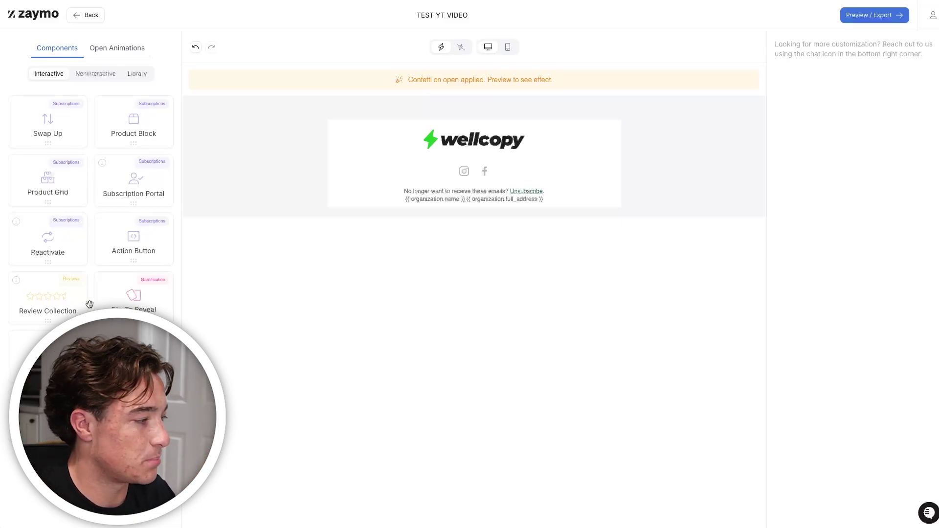
{"action": "left_click_drag", "start_coordinate": [56, 318], "coordinate": [430, 164]}
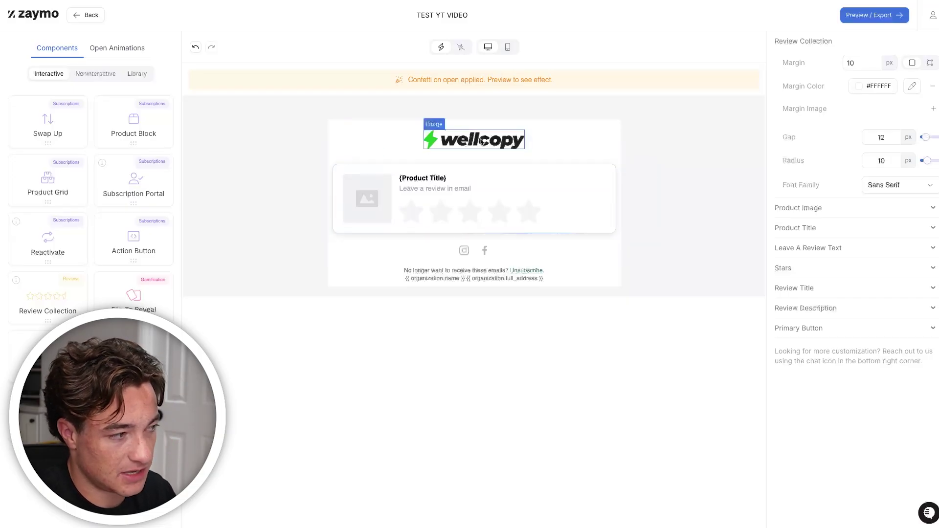
{"action": "left_click", "coordinate": [859, 16]}
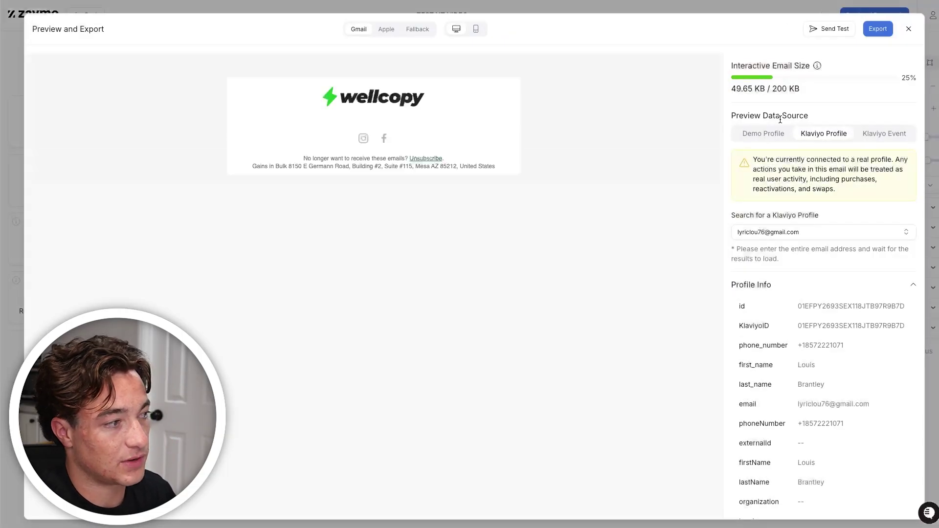
{"action": "left_click", "coordinate": [768, 135]}
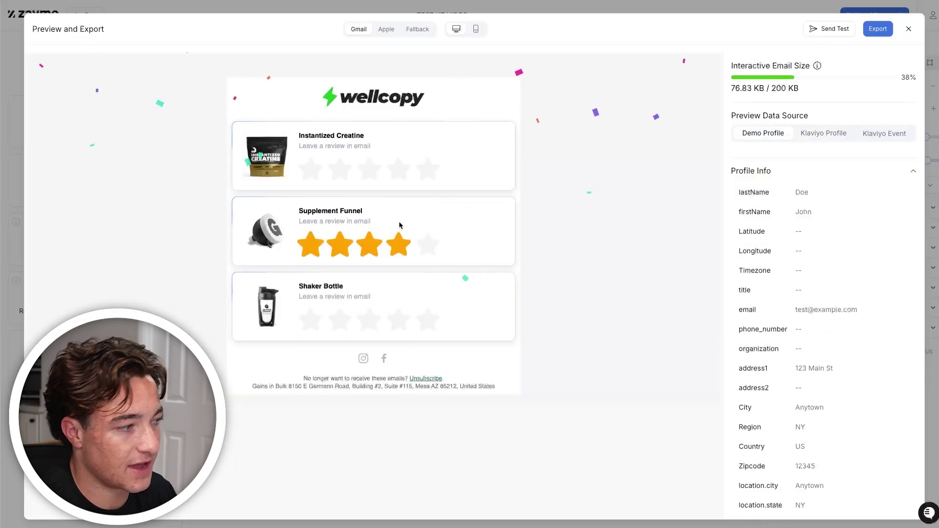
Step: Test the previewed reviews: submit five stars for Instantized Creatine with title "verwve" and description "verre", and rate Supplement Funnel four stars
{"action": "left_click", "coordinate": [427, 169]}
{"action": "left_click", "coordinate": [324, 195]}
{"action": "type", "text": "verwve"}
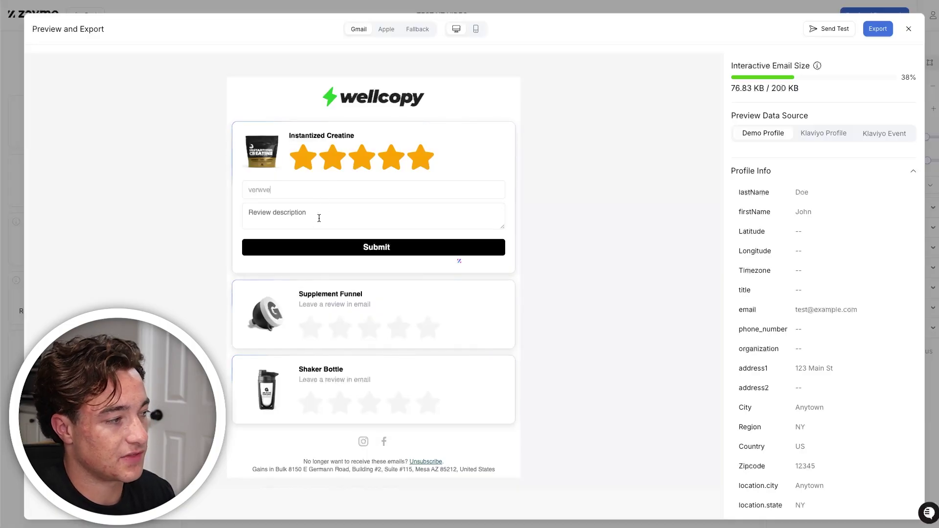
{"action": "left_click", "coordinate": [318, 216]}
{"action": "type", "text": "verre"}
{"action": "left_click", "coordinate": [375, 247]}
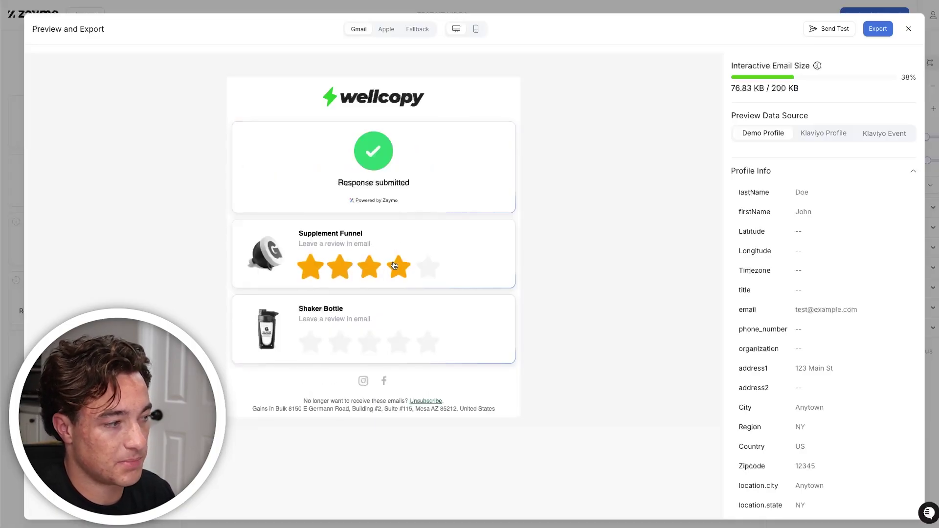
{"action": "left_click", "coordinate": [429, 273]}
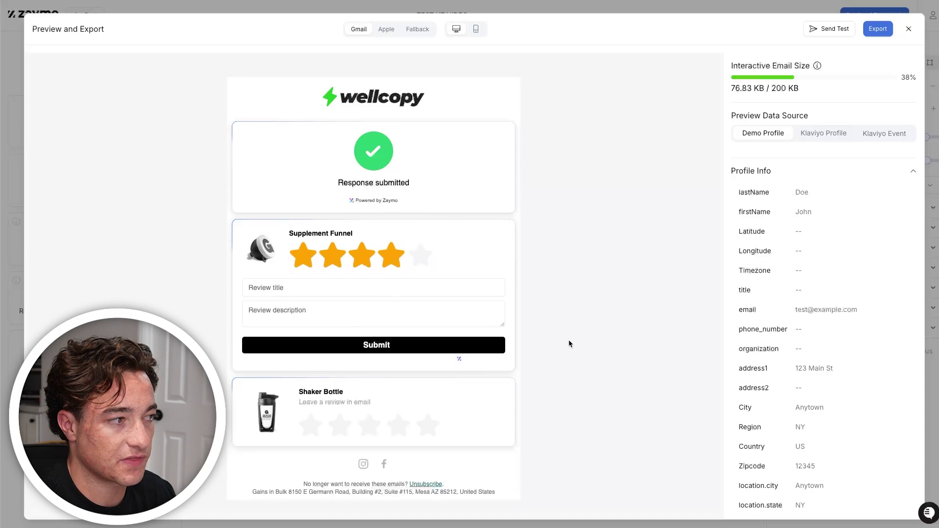
{"action": "key", "text": "Escape"}
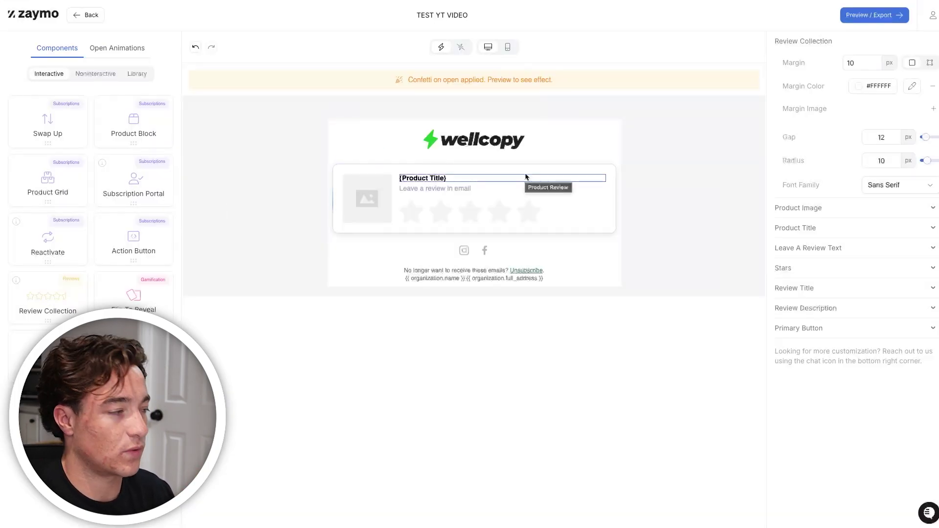
Step: Export the email to Klaviyo as "[Zaymo Export] TEST YT VIDEO" with the preview text "TES TEST"
{"action": "left_click", "coordinate": [863, 15]}
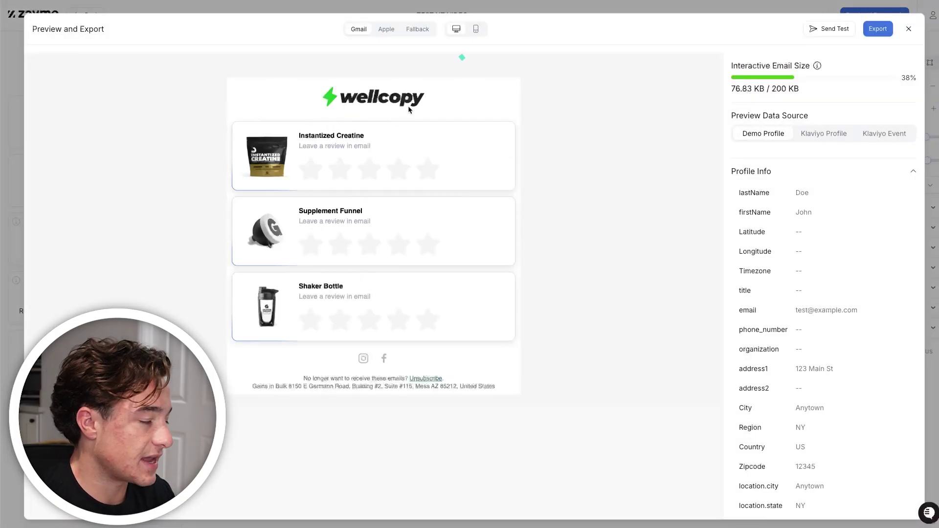
{"action": "left_click", "coordinate": [880, 32]}
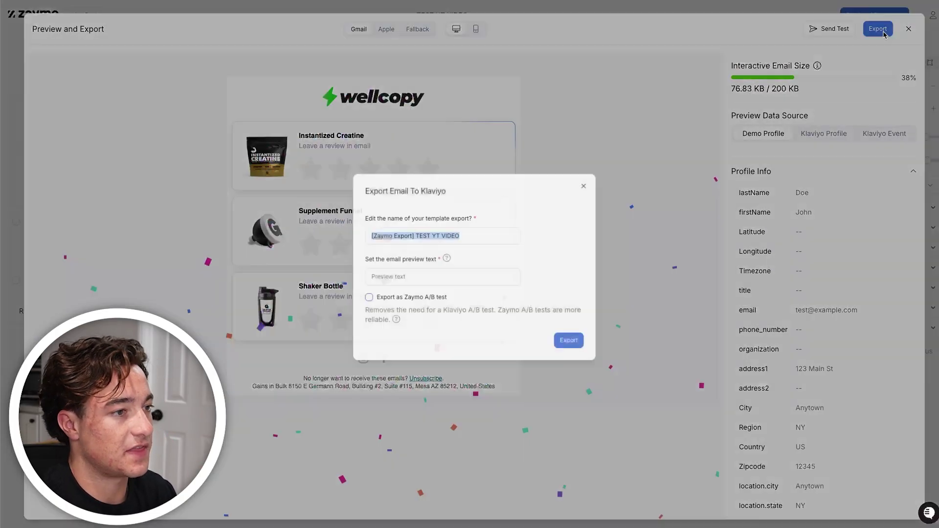
{"action": "left_click_drag", "start_coordinate": [481, 219], "coordinate": [365, 216]}
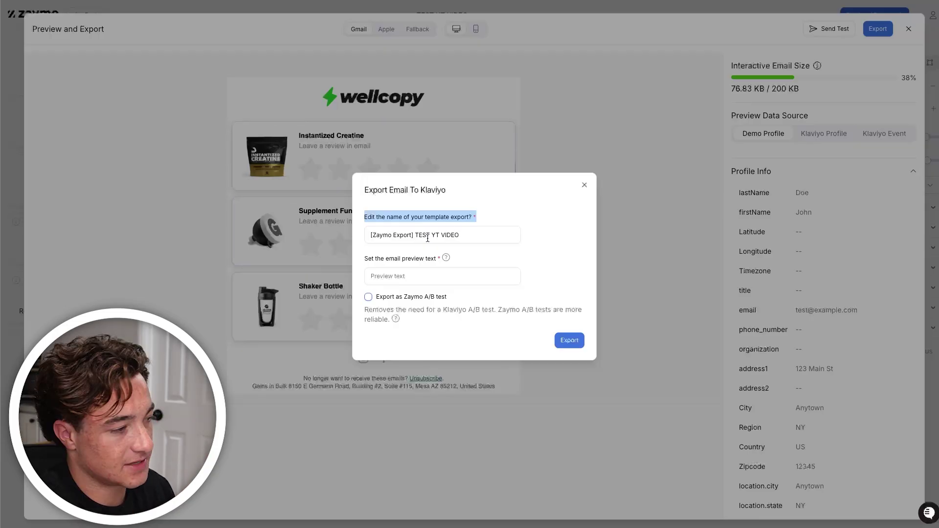
{"action": "left_click_drag", "start_coordinate": [461, 235], "coordinate": [369, 235]}
{"action": "left_click", "coordinate": [432, 277]}
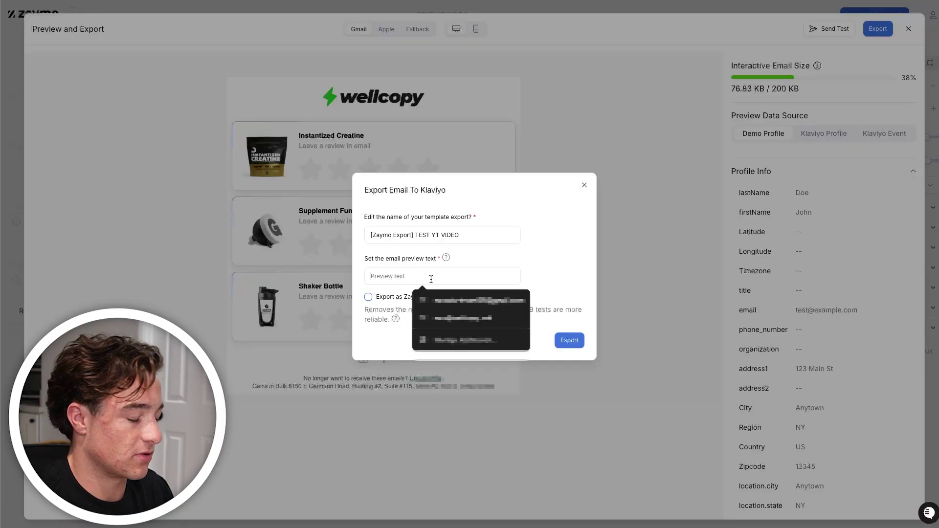
{"action": "type", "text": "TEST"}
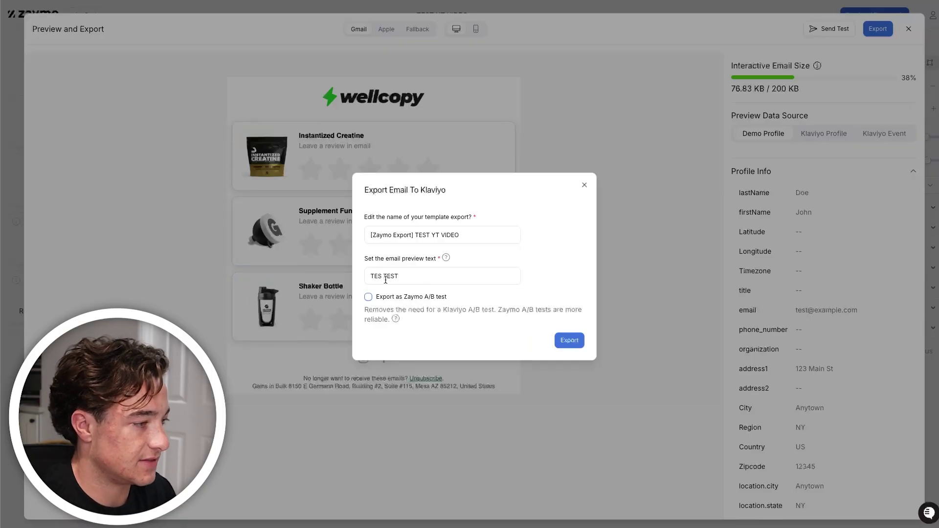
{"action": "type", "text": " TEST"}
{"action": "left_click", "coordinate": [568, 340]}
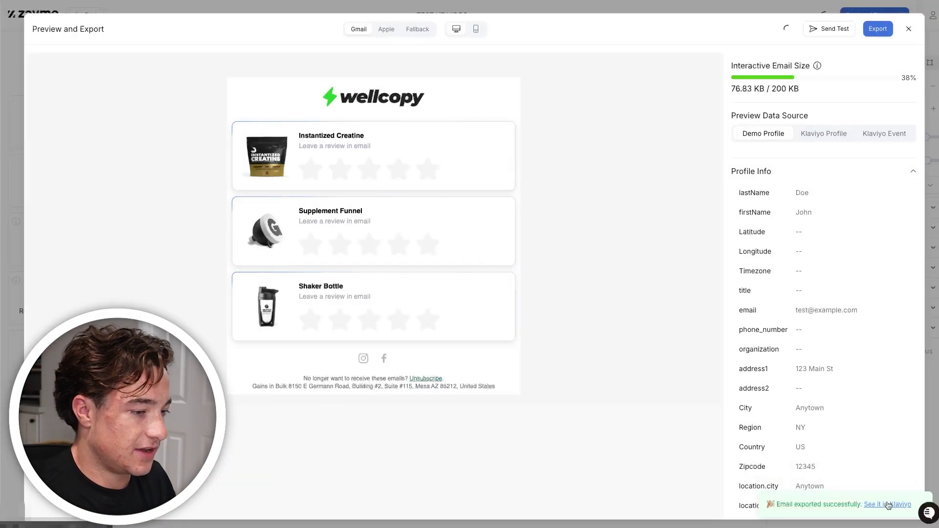
Step: Open the exported "[Zaymo Export] TEST YT VIDEO" template in Klaviyo and inspect its rendered preview and HTML code
{"action": "left_click", "coordinate": [888, 505]}
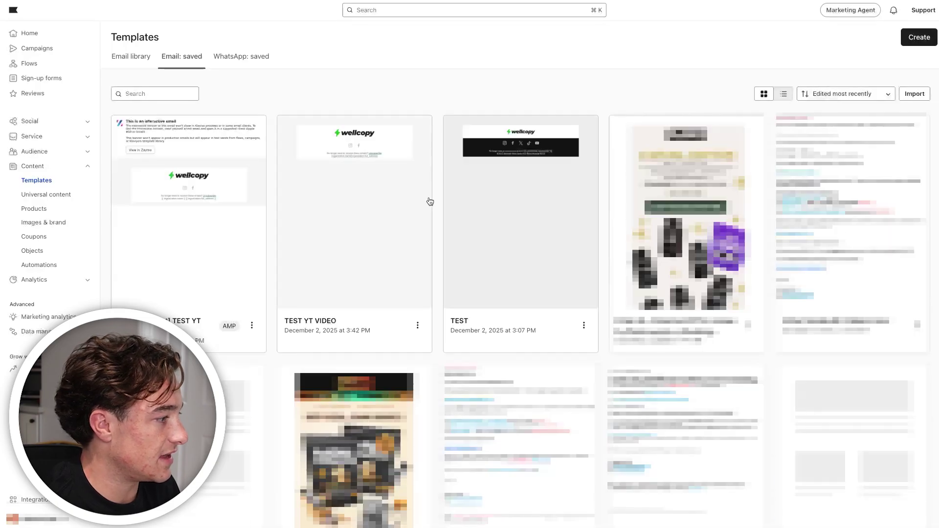
{"action": "left_click", "coordinate": [185, 237]}
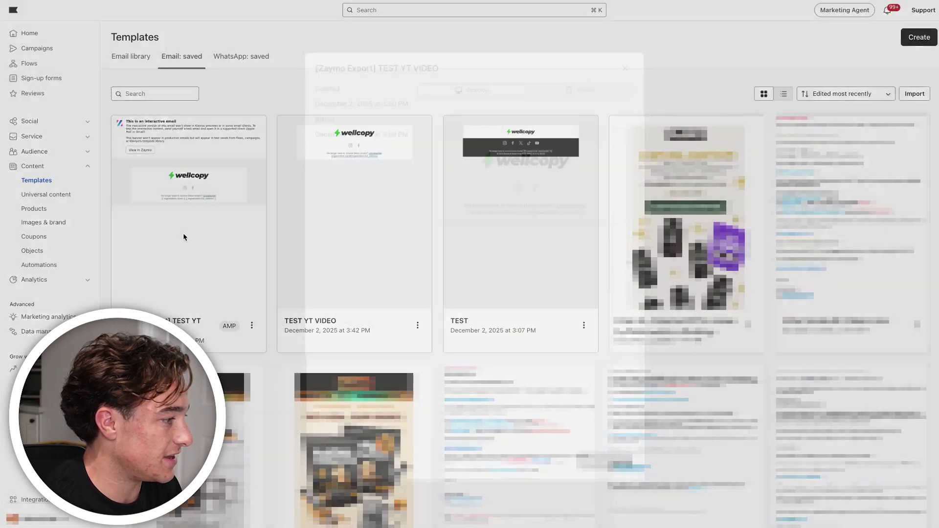
{"action": "left_click", "coordinate": [608, 471]}
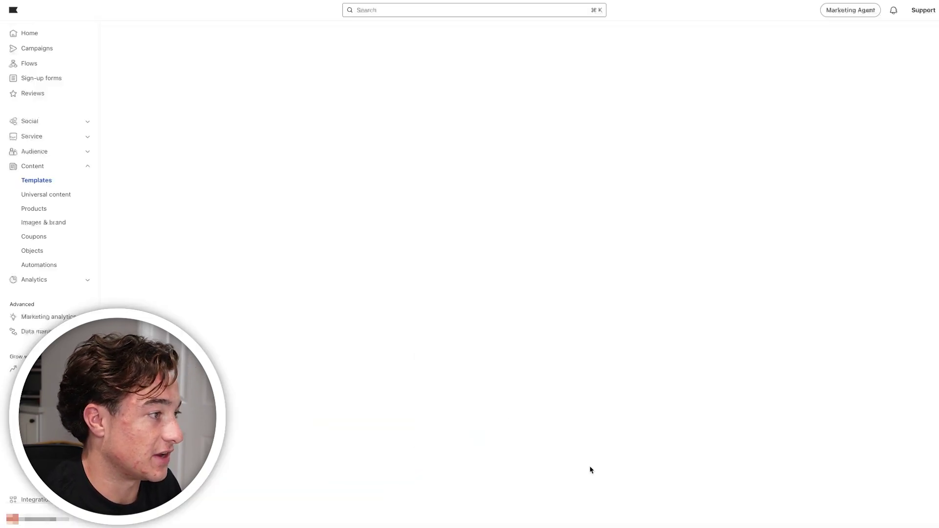
{"action": "left_click", "coordinate": [158, 116]}
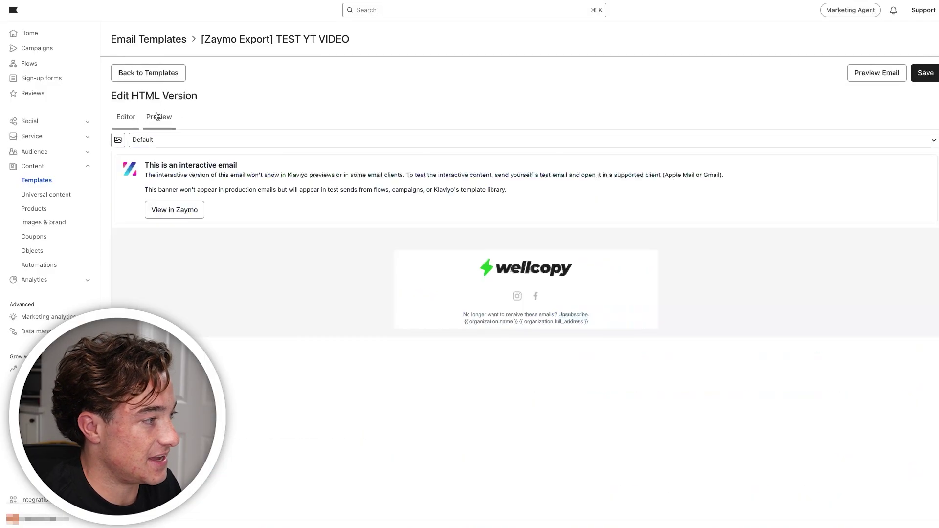
{"action": "left_click", "coordinate": [132, 119]}
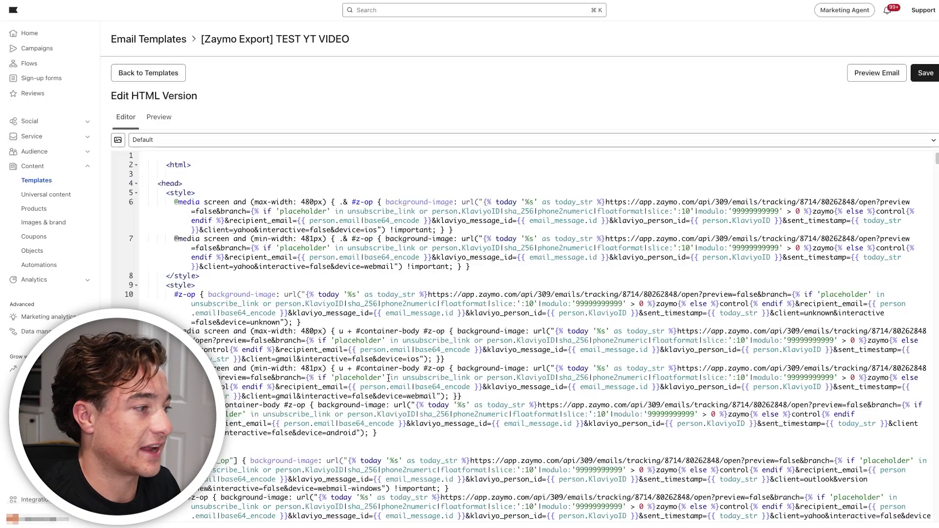
Step: Check the exported template's email preview options in Klaviyo and go back to its HTML code
{"action": "left_click", "coordinate": [873, 77]}
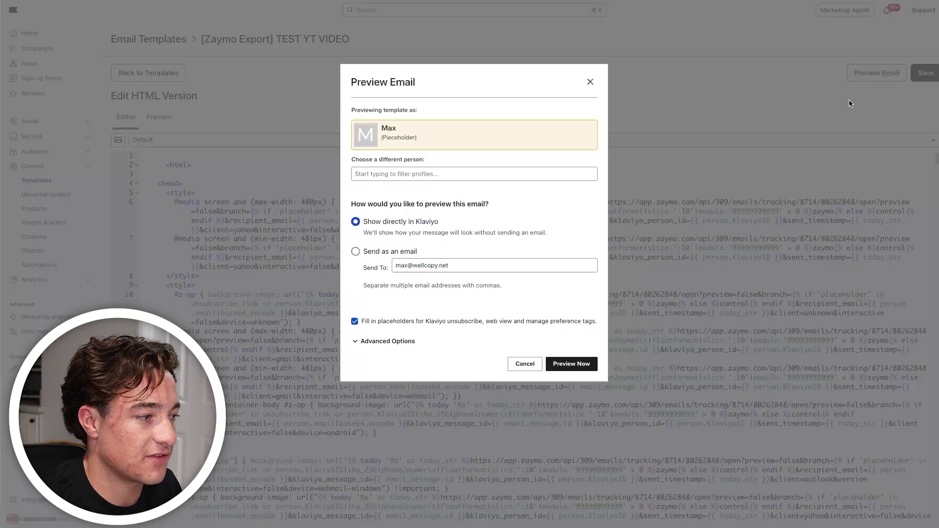
{"action": "left_click", "coordinate": [571, 363]}
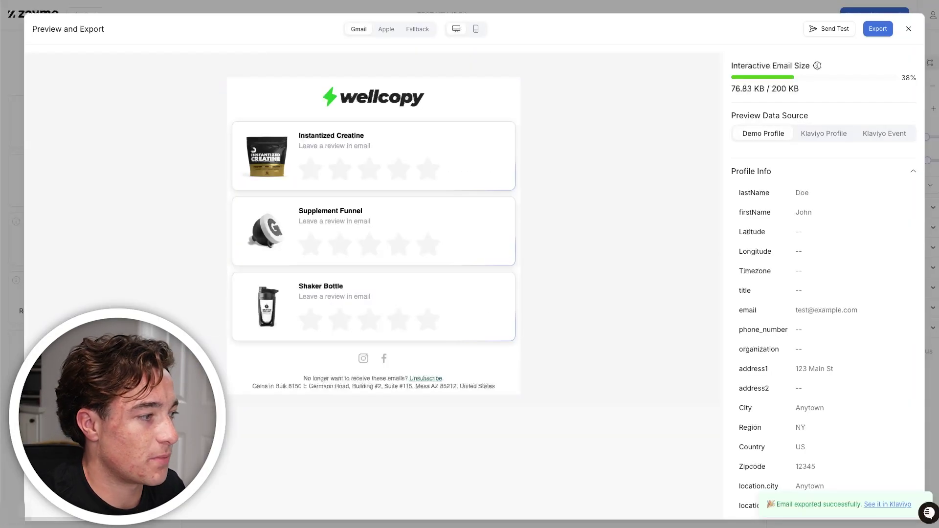
{"action": "left_click", "coordinate": [907, 28]}
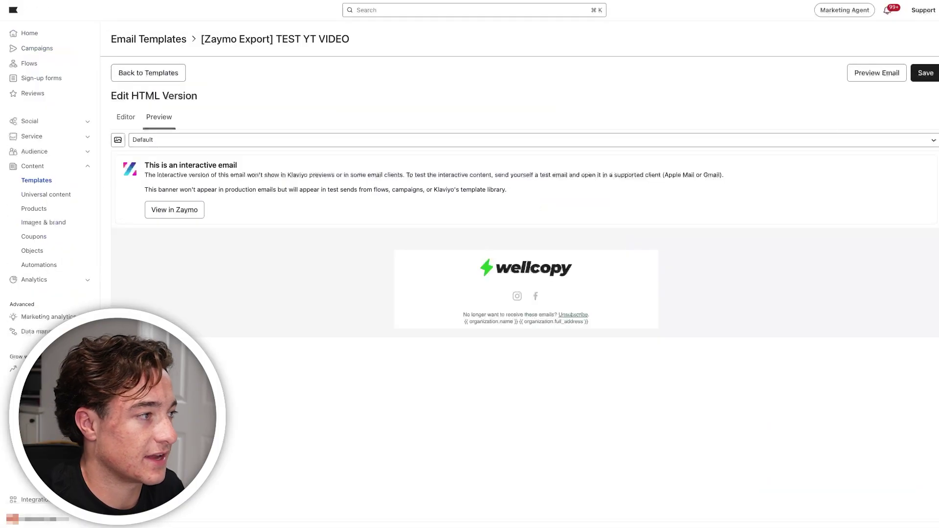
{"action": "left_click", "coordinate": [877, 72]}
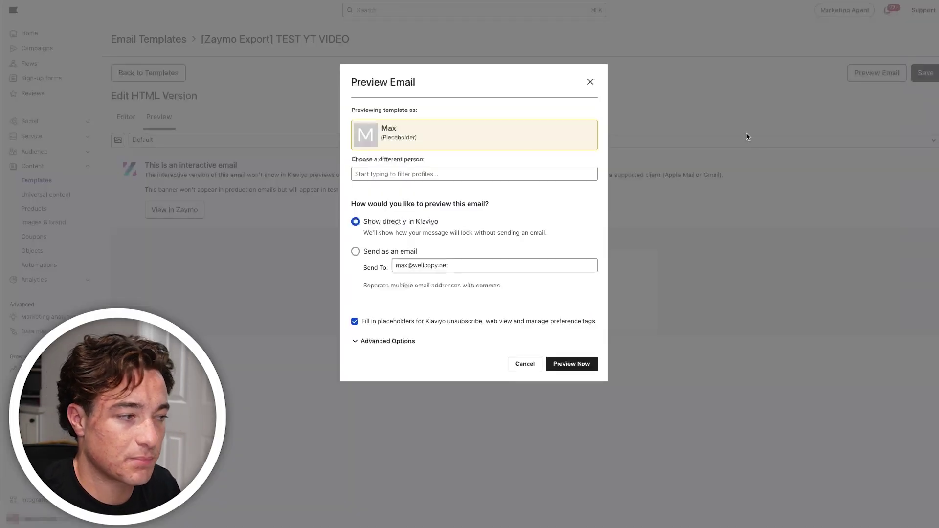
{"action": "left_click", "coordinate": [619, 211]}
{"action": "left_click", "coordinate": [125, 117]}
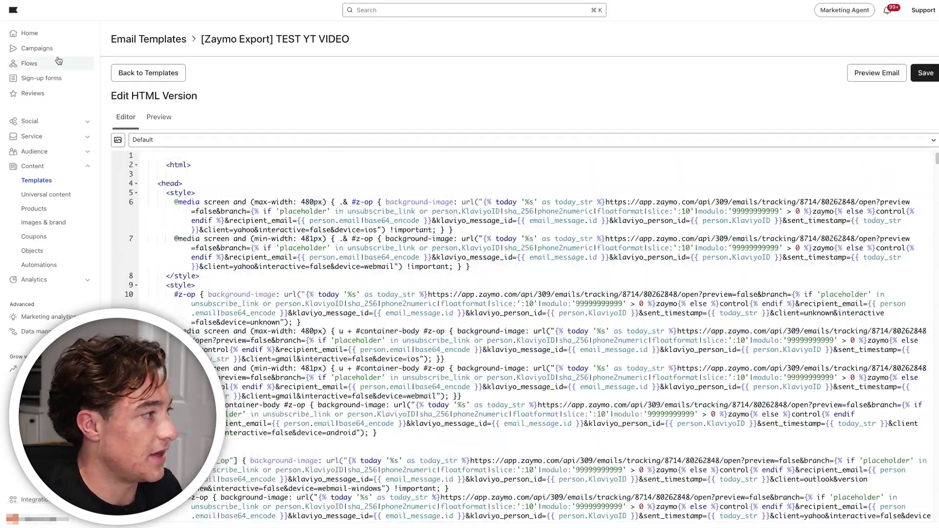
Step: Create a single-channel campaign named "TEST ZAYMO" for AZ Creators List - NO, with Smart Sending and tracking parameters turned off
{"action": "left_click", "coordinate": [56, 48]}
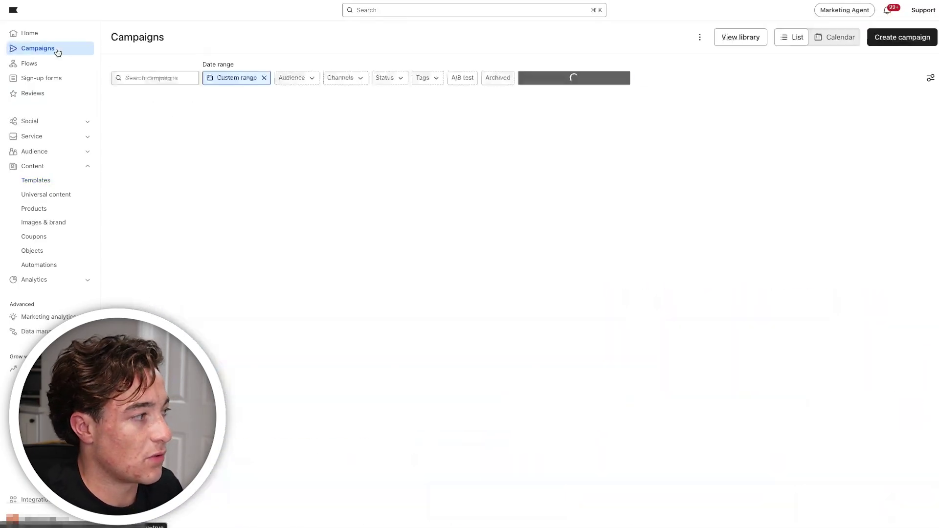
{"action": "left_click", "coordinate": [902, 36]}
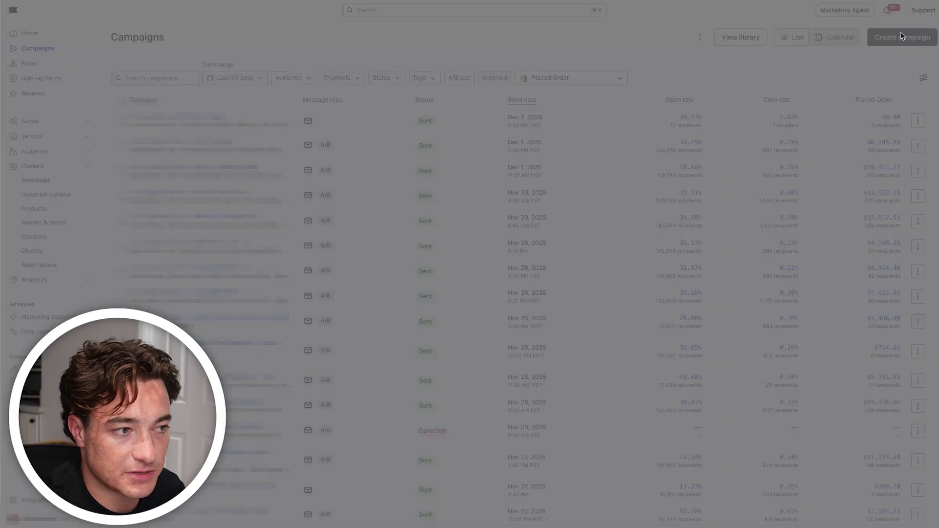
{"action": "type", "text": "TEST ZAYMO"}
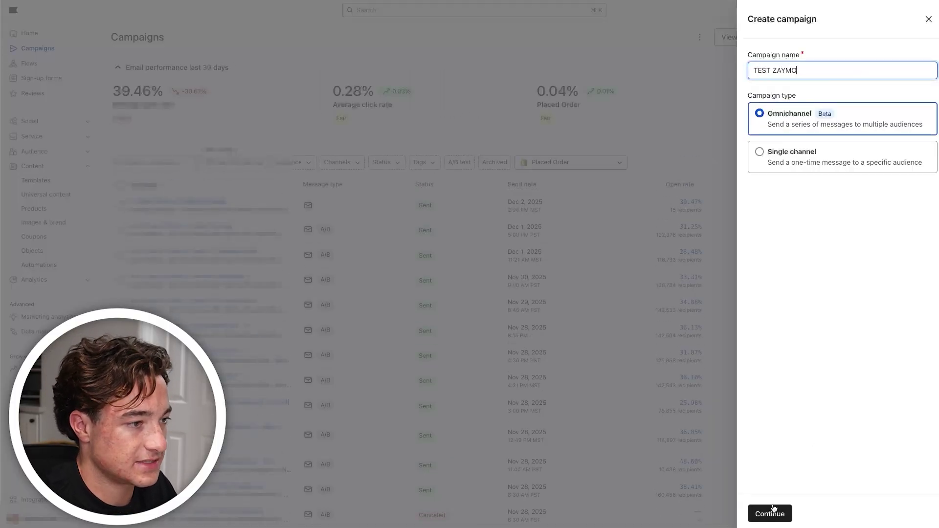
{"action": "left_click", "coordinate": [800, 162]}
{"action": "left_click", "coordinate": [770, 513]}
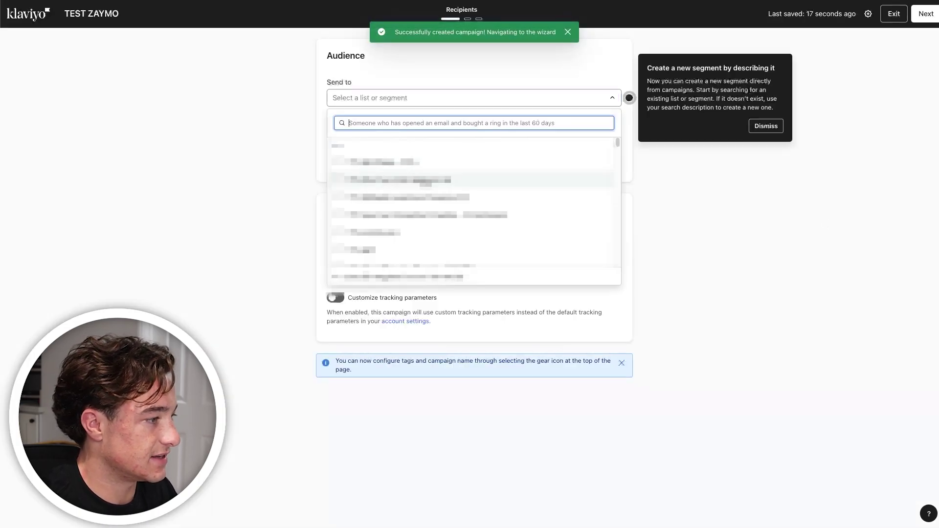
{"action": "left_click", "coordinate": [430, 214]}
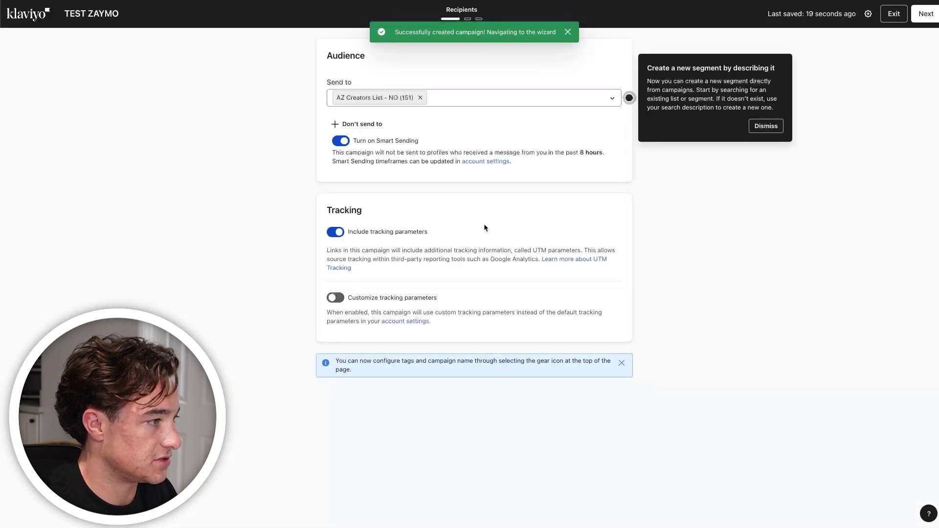
{"action": "left_click", "coordinate": [334, 233]}
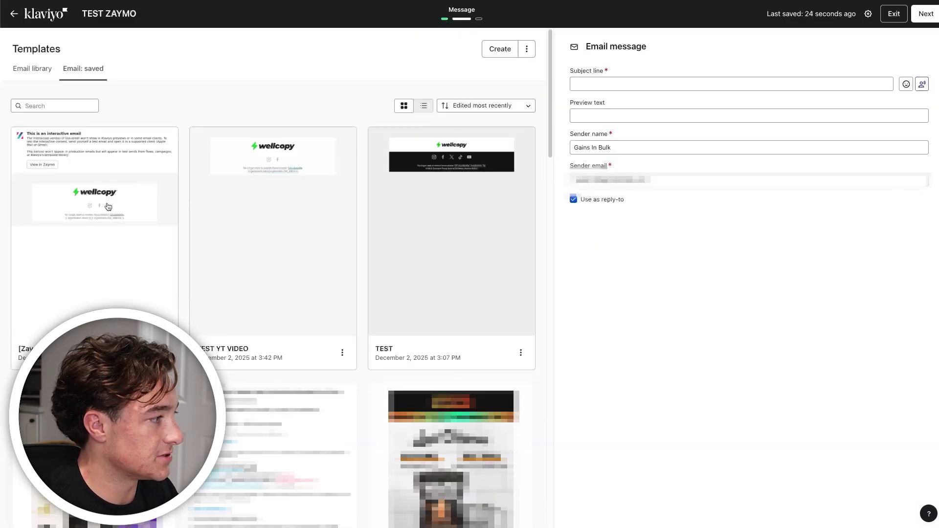
Step: Apply the "[Zaymo Export] TEST YT VIDEO" template with subject line "BUY OUR STUFF", and exit the campaign from its review stage
{"action": "left_click", "coordinate": [100, 239]}
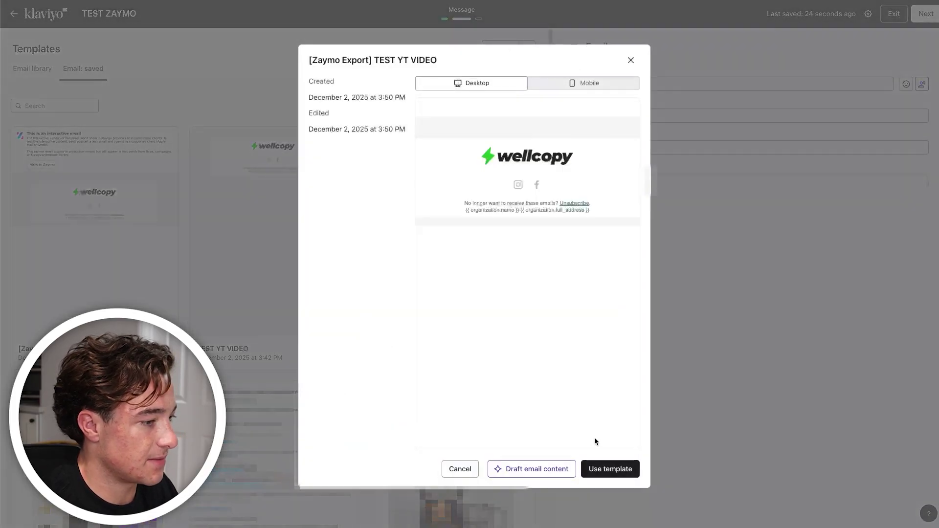
{"action": "left_click", "coordinate": [608, 470]}
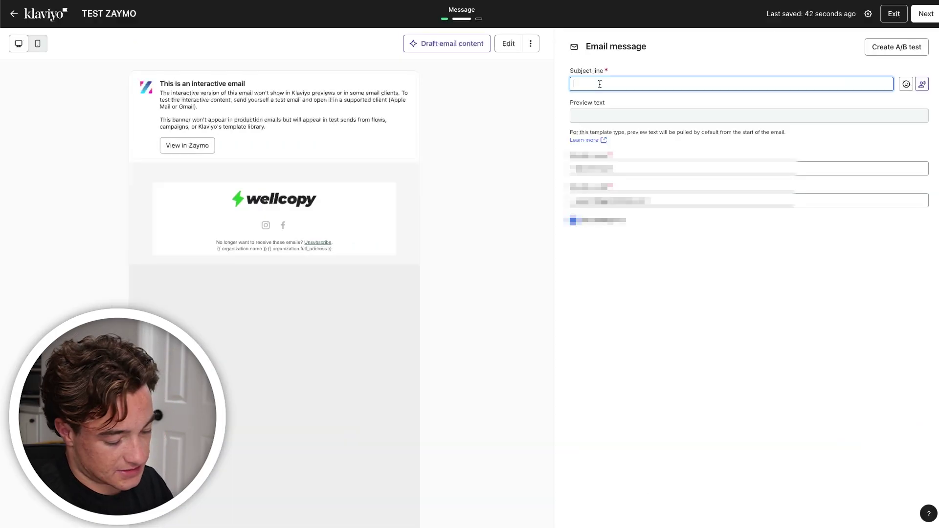
{"action": "type", "text": "BUY OUR STUFF"}
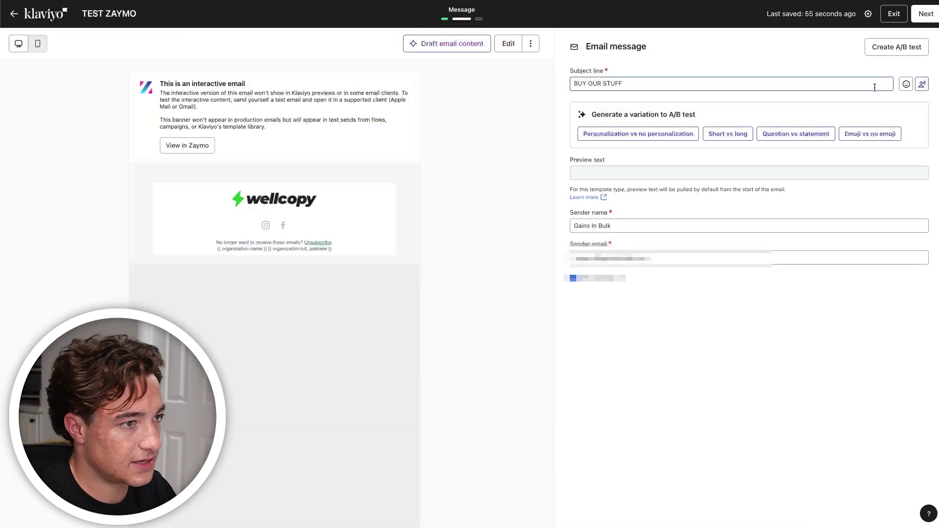
{"action": "left_click", "coordinate": [925, 14]}
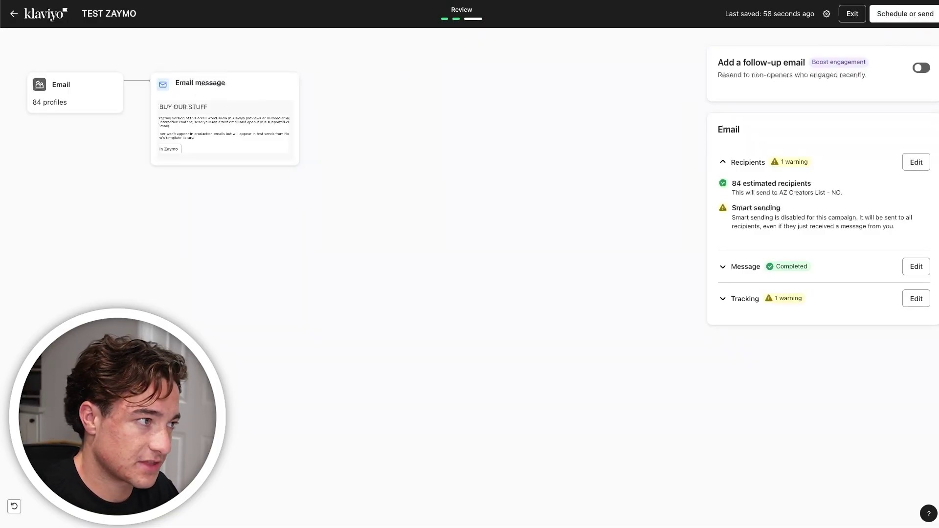
{"action": "left_click", "coordinate": [853, 12]}
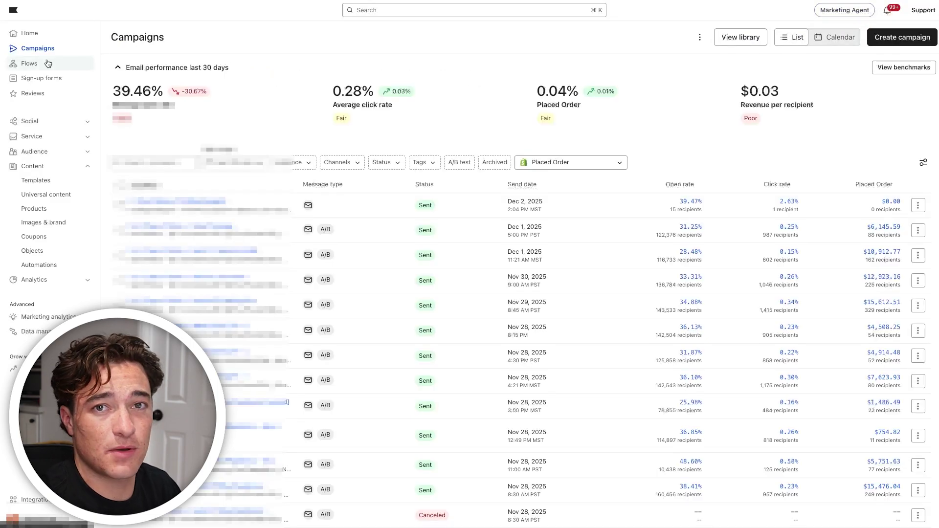
Step: Create a new flow from scratch named "TEST ZAYMO" using the manual builder
{"action": "left_click", "coordinate": [47, 63]}
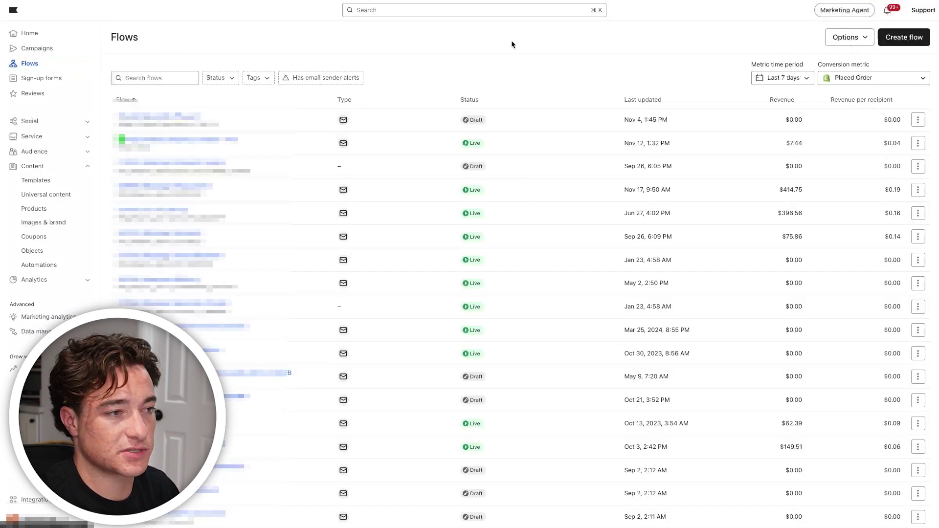
{"action": "left_click", "coordinate": [898, 37]}
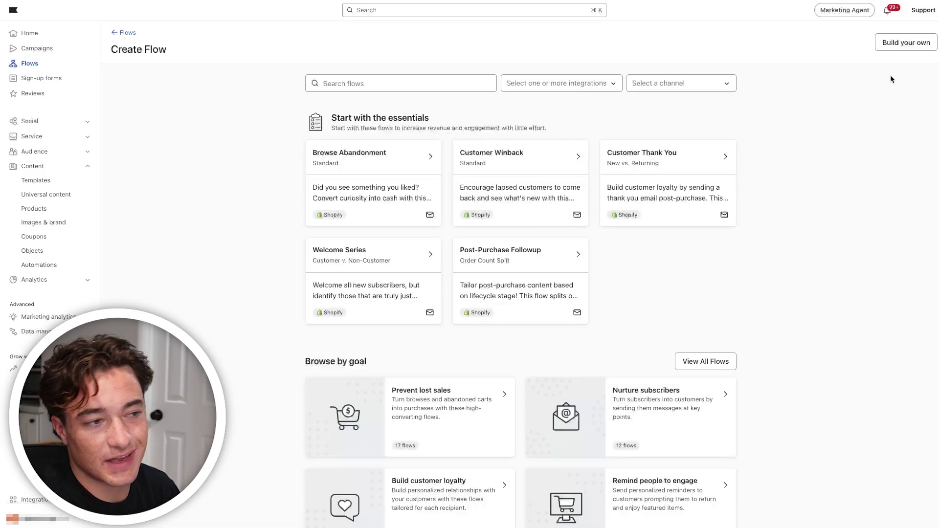
{"action": "left_click", "coordinate": [900, 42]}
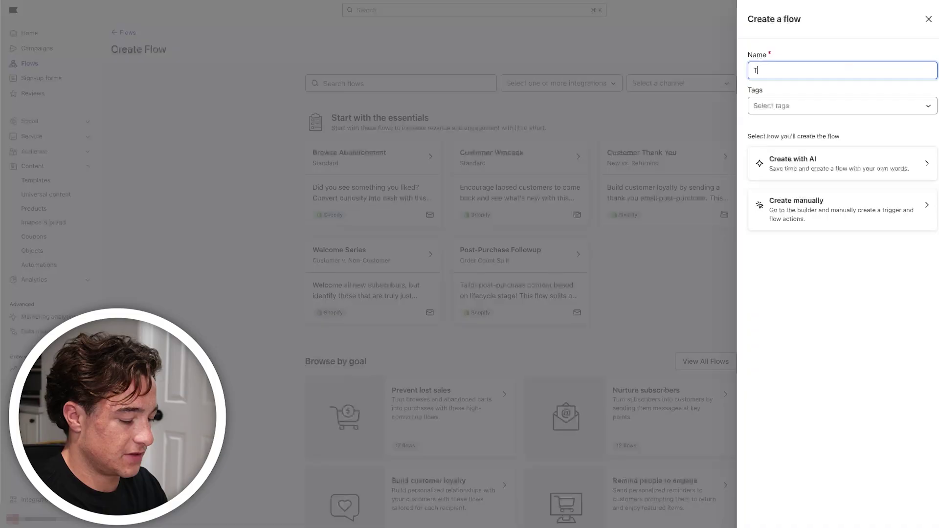
{"action": "left_click", "coordinate": [831, 212]}
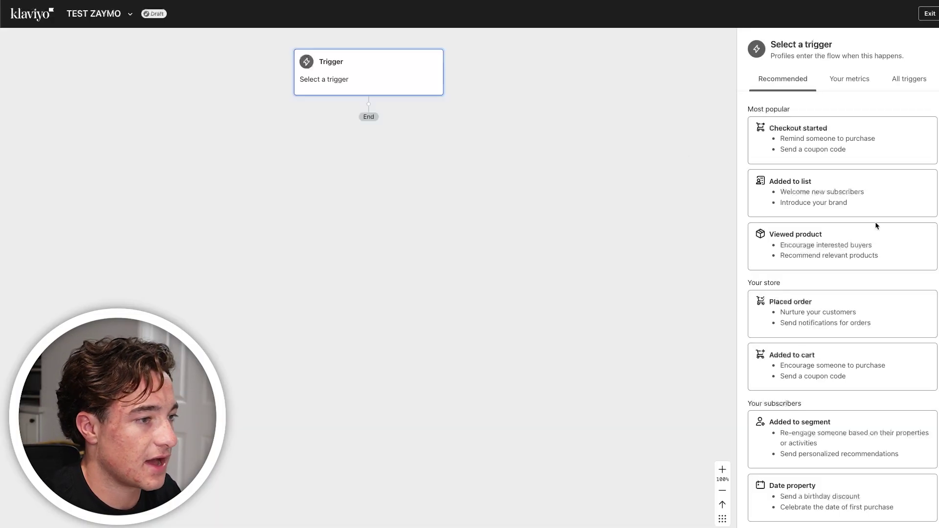
Step: Set the flow's trigger to Placed order without any filters, and confirm the trigger selection
{"action": "scroll", "coordinate": [866, 296], "scroll_direction": "down", "scroll_amount": 1}
{"action": "scroll", "coordinate": [830, 440], "scroll_direction": "up", "scroll_amount": 1}
{"action": "left_click", "coordinate": [810, 303]}
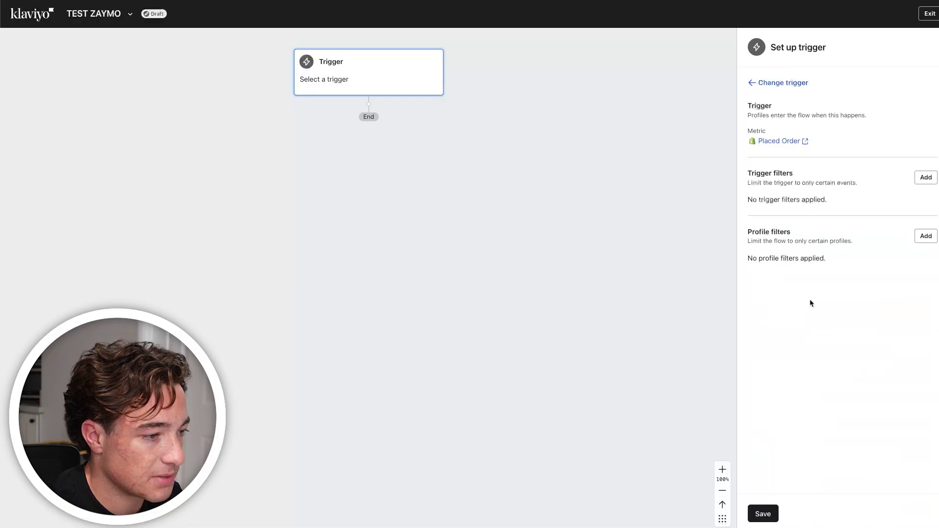
{"action": "left_click", "coordinate": [762, 513]}
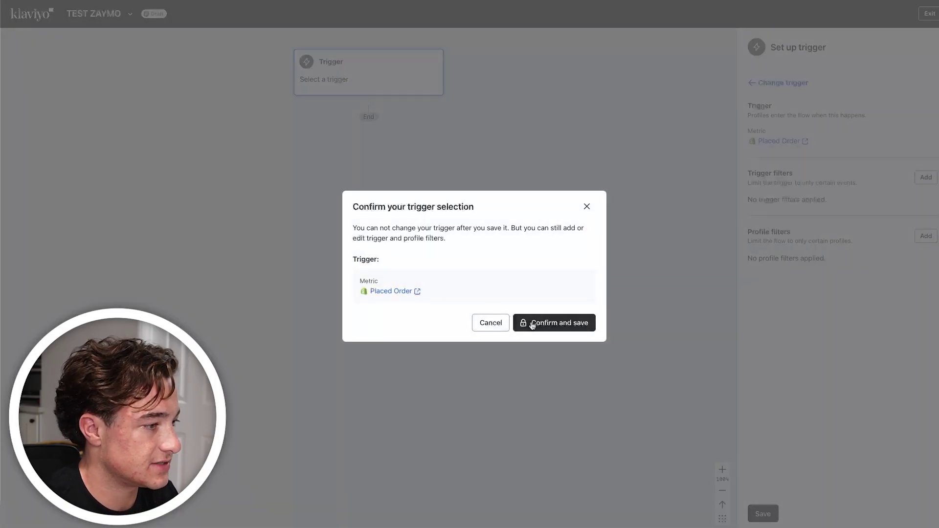
{"action": "left_click", "coordinate": [552, 322]}
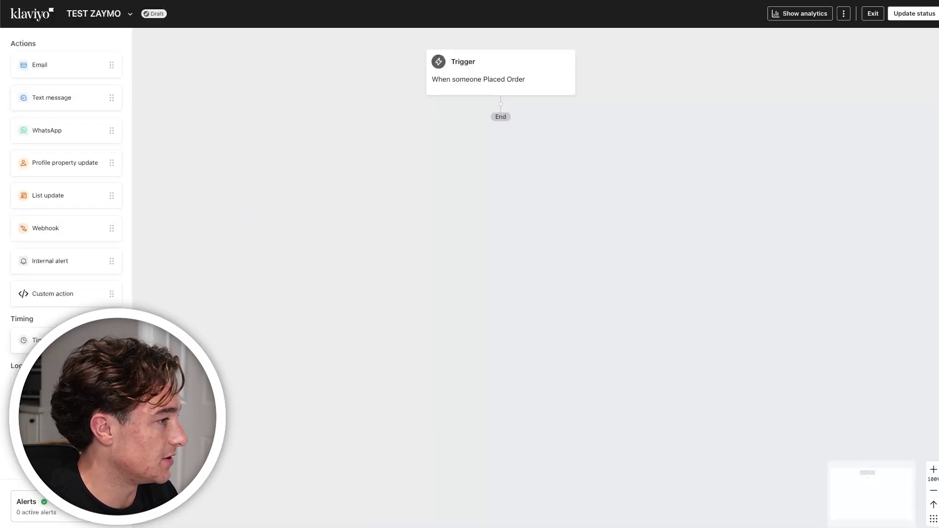
Step: Add a time delay of 14 days below the trigger and save it
{"action": "left_click_drag", "start_coordinate": [49, 340], "coordinate": [524, 112]}
{"action": "left_click", "coordinate": [781, 117]}
{"action": "type", "text": "14"}
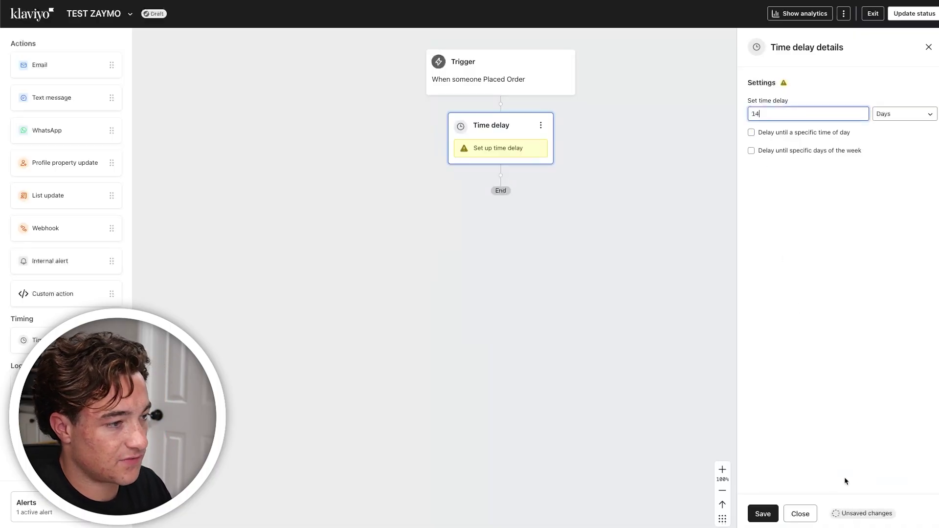
{"action": "left_click", "coordinate": [763, 513]}
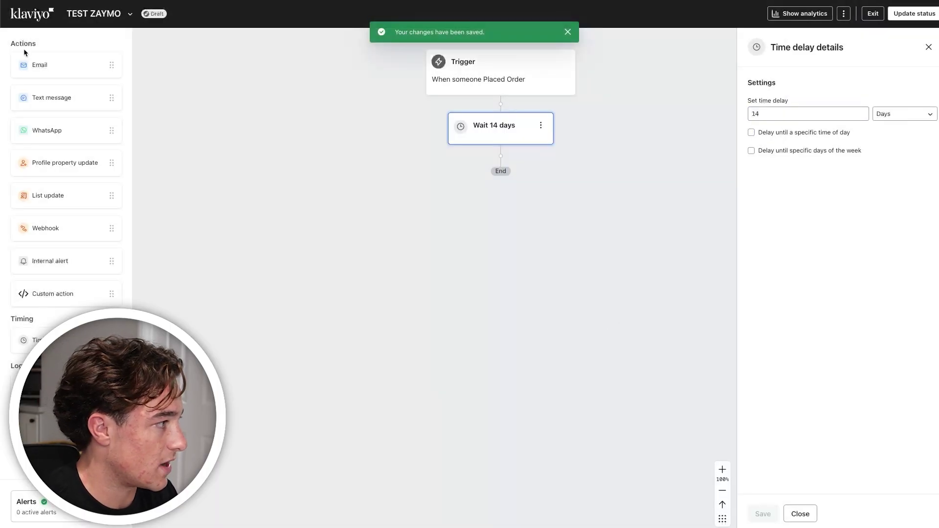
Step: Add an email after the 14-day delay, apply the saved "[Zaymo Export] TEST YT VIDEO" template, save its HTML content and finish editing
{"action": "left_click_drag", "start_coordinate": [63, 68], "coordinate": [514, 186]}
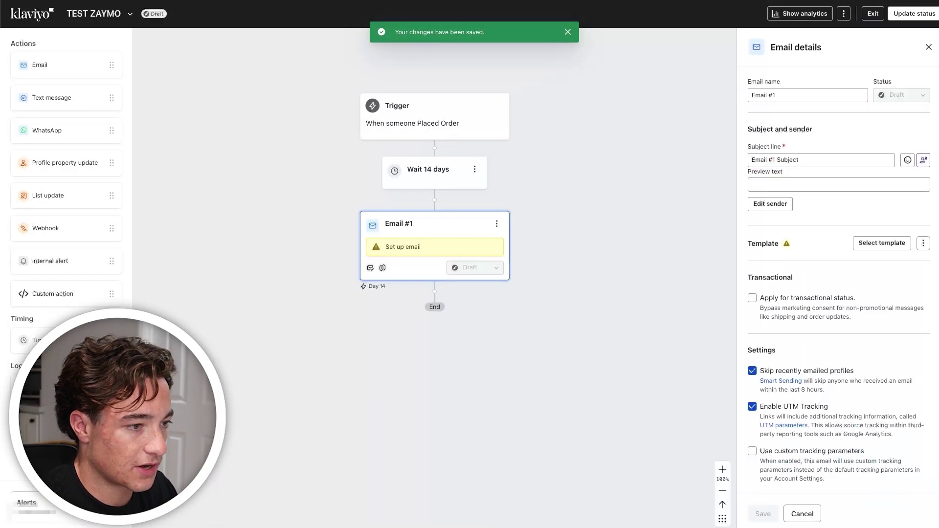
{"action": "left_click", "coordinate": [881, 243]}
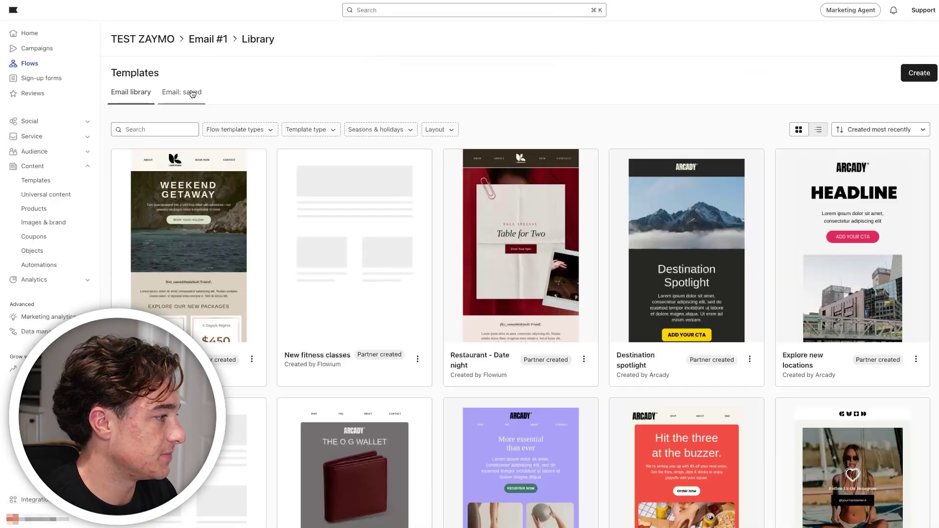
{"action": "left_click", "coordinate": [186, 92]}
{"action": "left_click", "coordinate": [197, 253]}
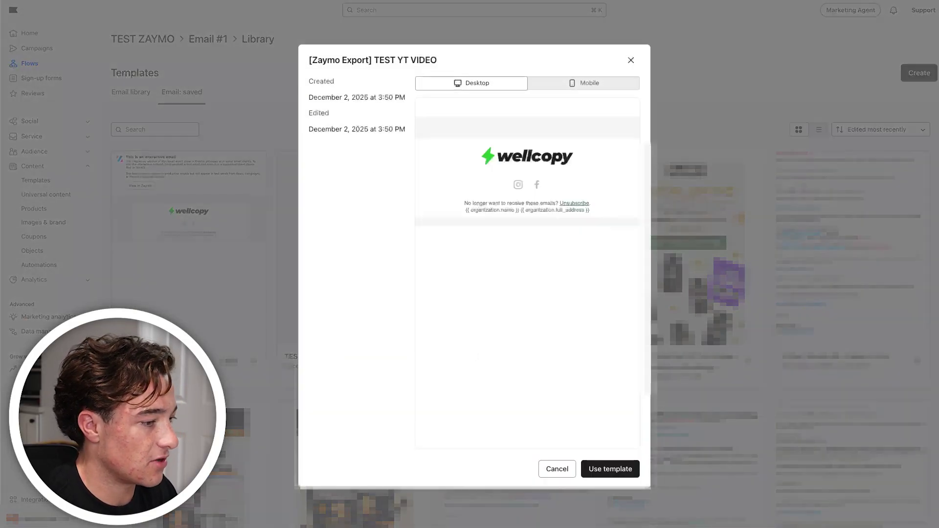
{"action": "left_click", "coordinate": [618, 471]}
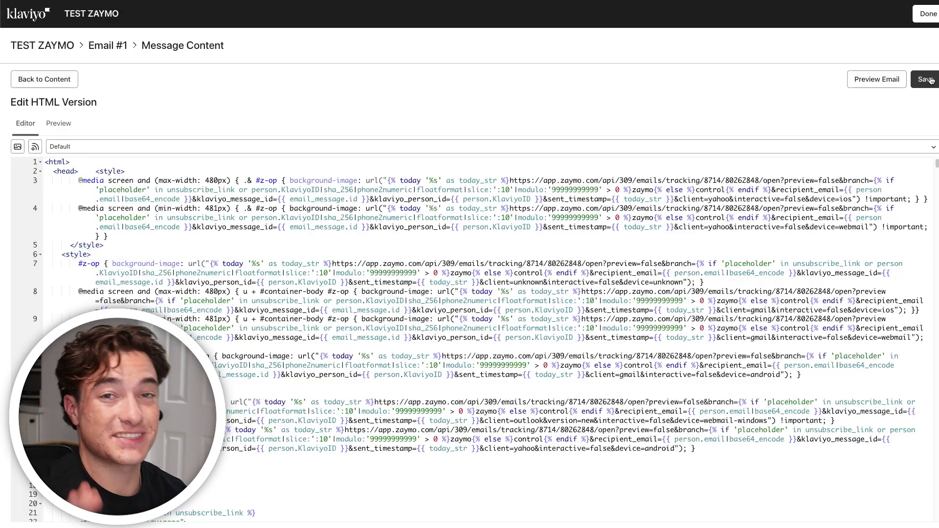
{"action": "left_click", "coordinate": [927, 79]}
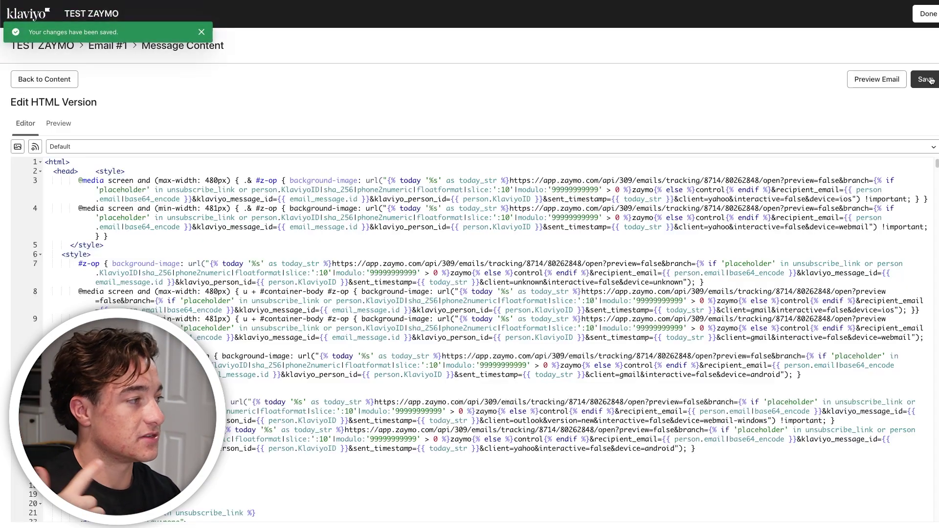
{"action": "left_click", "coordinate": [924, 13]}
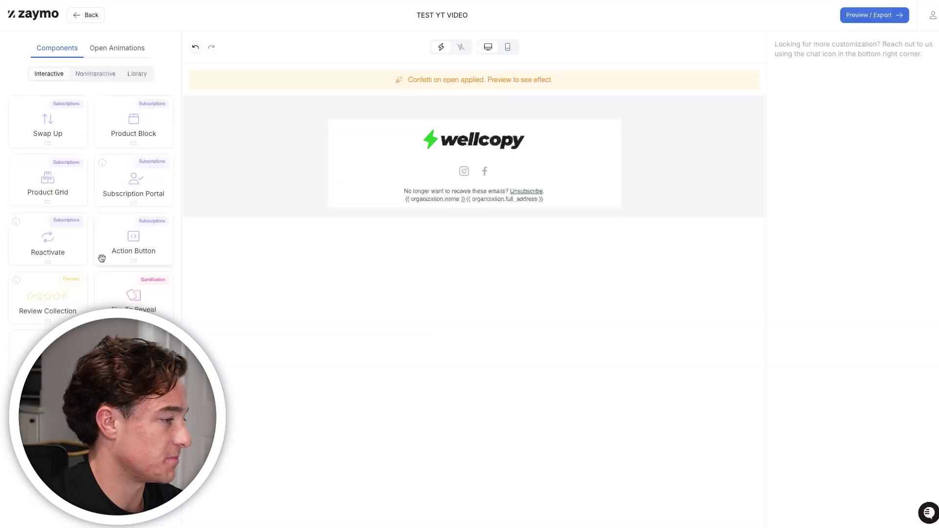
Step: In Zaymo's TEST YT VIDEO email, add a Subscription Portal below the wellcopy logo and a Product Block beneath it, and delete both
{"action": "left_click", "coordinate": [440, 165]}
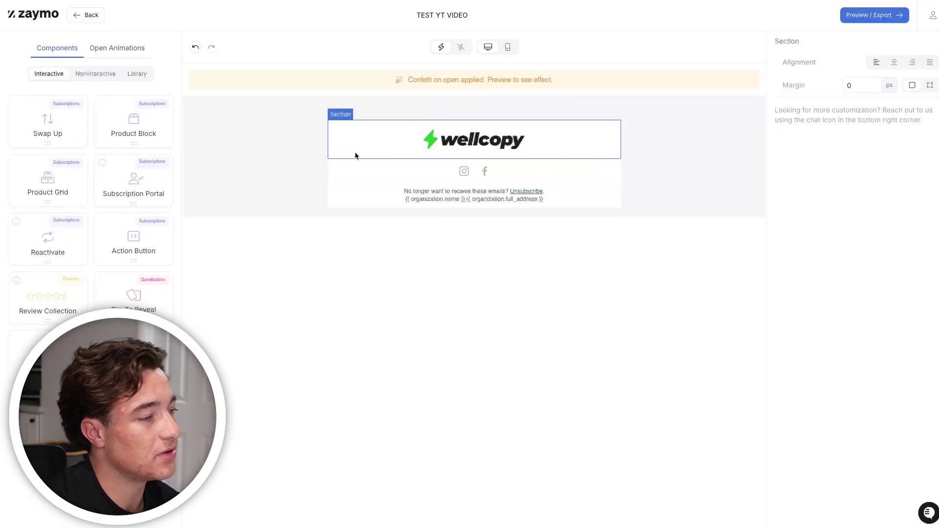
{"action": "left_click_drag", "start_coordinate": [129, 203], "coordinate": [432, 154]}
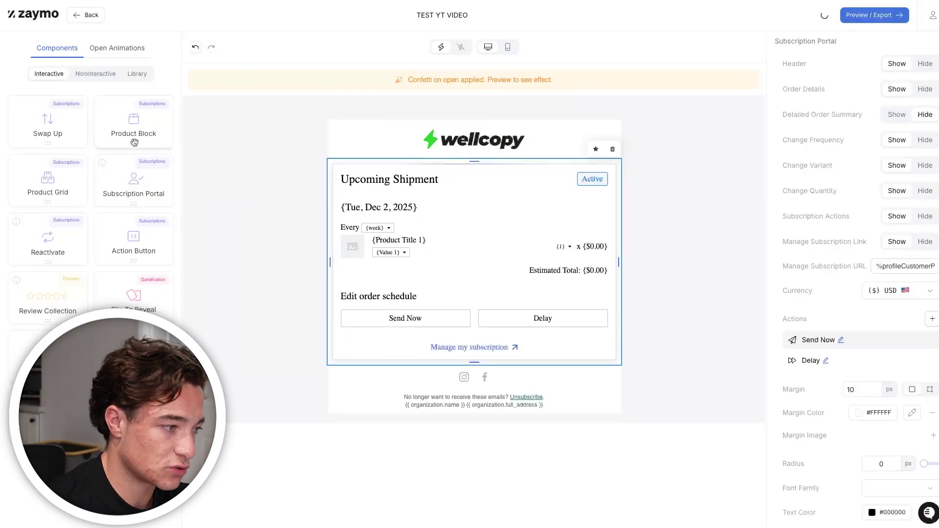
{"action": "left_click_drag", "start_coordinate": [134, 142], "coordinate": [500, 372]}
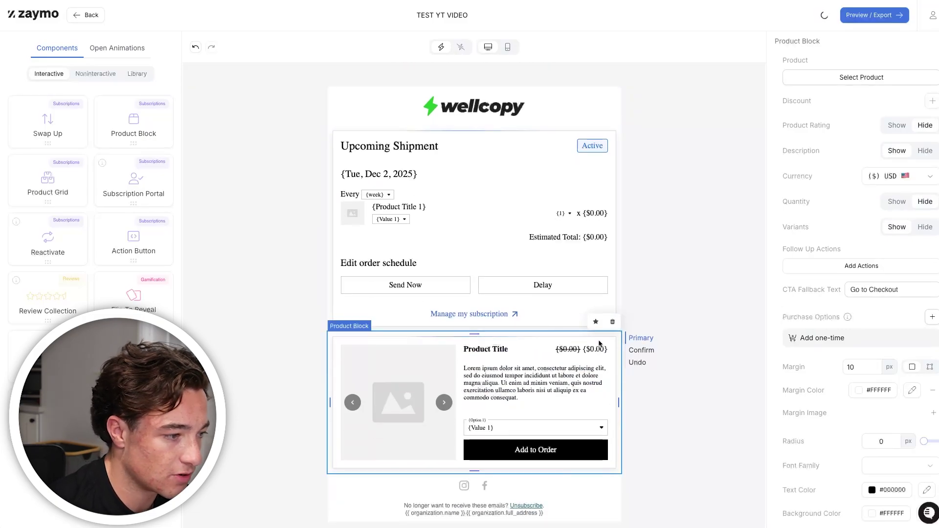
{"action": "left_click", "coordinate": [612, 321]}
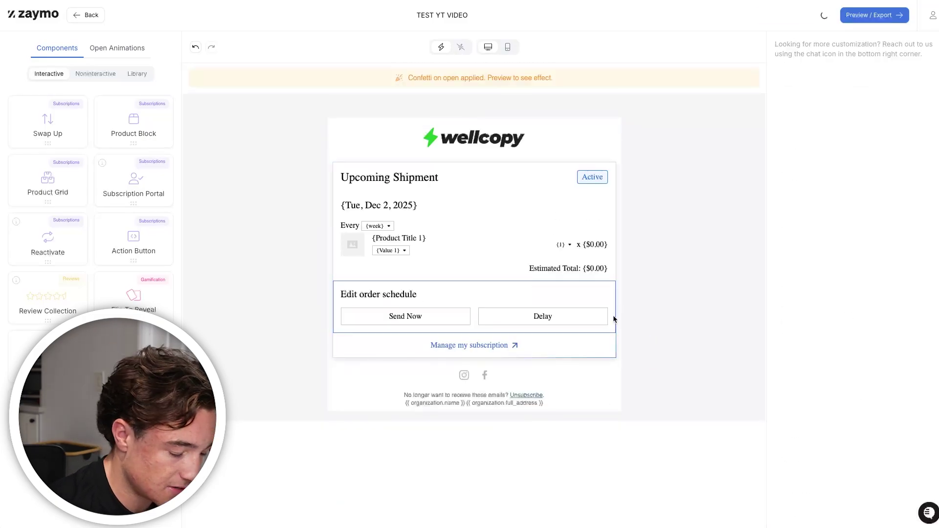
{"action": "left_click", "coordinate": [613, 319]}
Step: Add a Flip To Reveal component below the wellcopy logo and check the front and back image settings of its second card
{"action": "left_click_drag", "start_coordinate": [137, 303], "coordinate": [451, 157]}
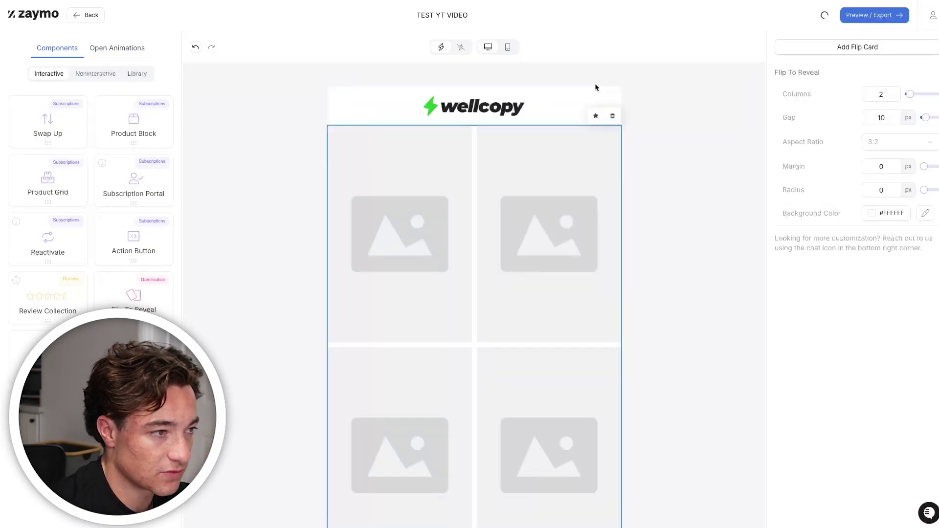
{"action": "left_click", "coordinate": [585, 233]}
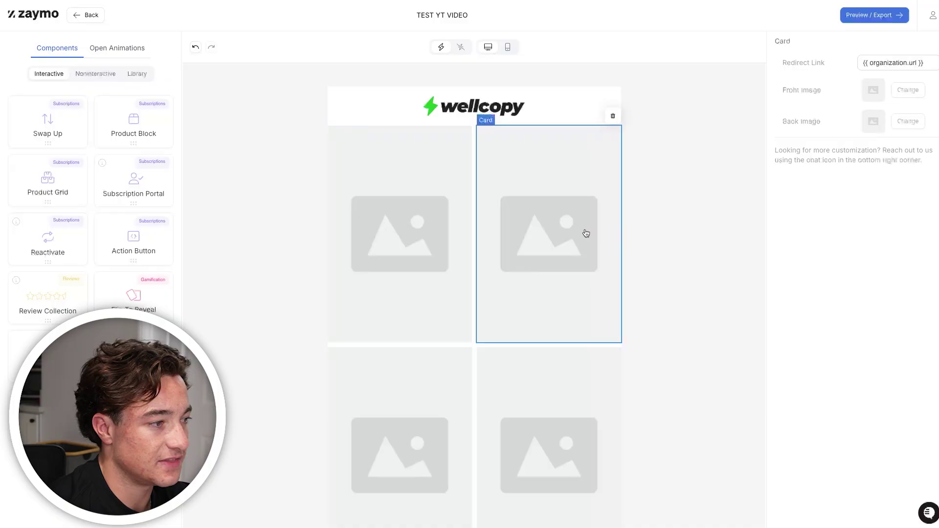
{"action": "left_click", "coordinate": [873, 97]}
{"action": "left_click", "coordinate": [857, 140]}
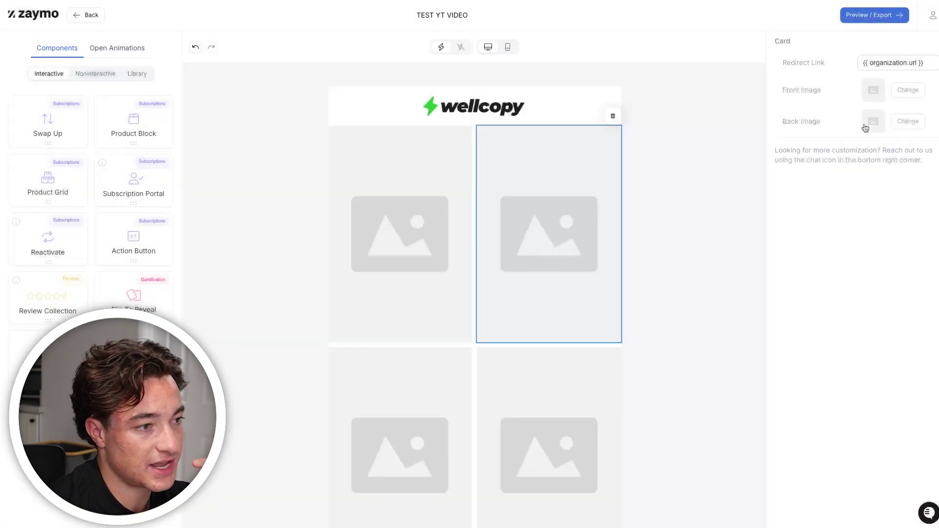
Step: Preview the email, test flipping the upper-right card and following its link, and close the preview
{"action": "left_click", "coordinate": [869, 21]}
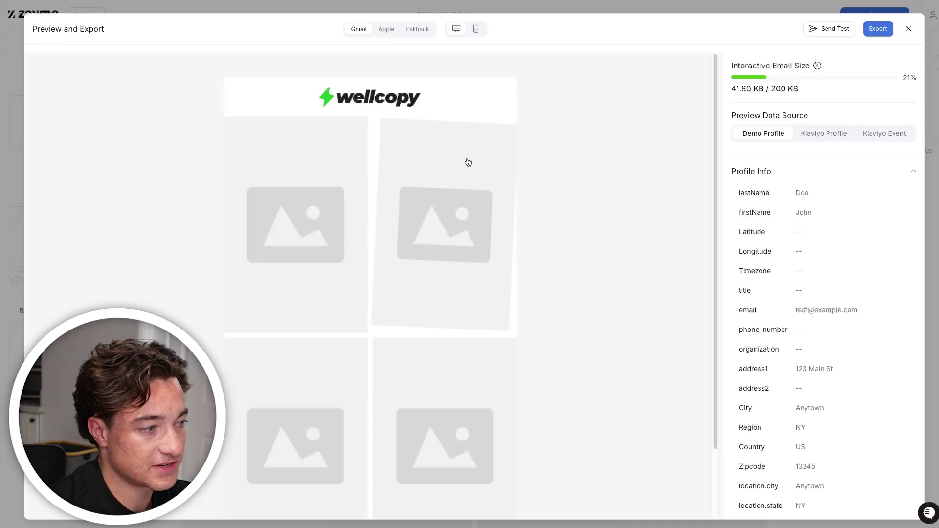
{"action": "left_click", "coordinate": [447, 204]}
{"action": "left_click", "coordinate": [449, 200]}
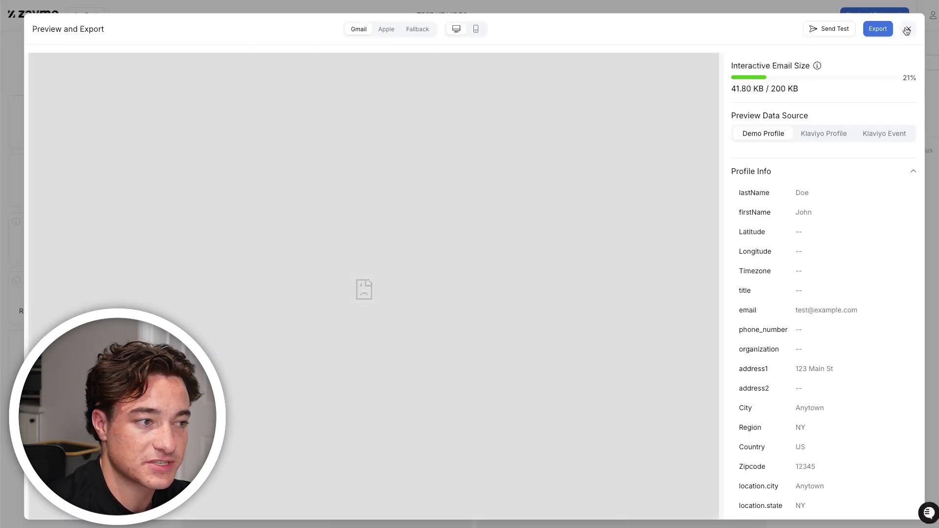
{"action": "left_click", "coordinate": [907, 29]}
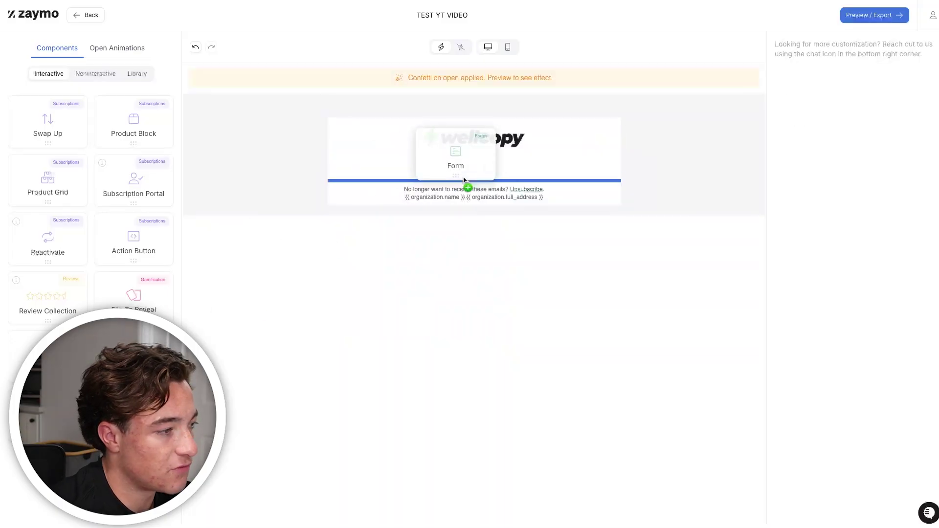
Step: Add a Form component below the wellcopy logo, and start a new form to look through the available question types
{"action": "left_click_drag", "start_coordinate": [468, 184], "coordinate": [468, 153]}
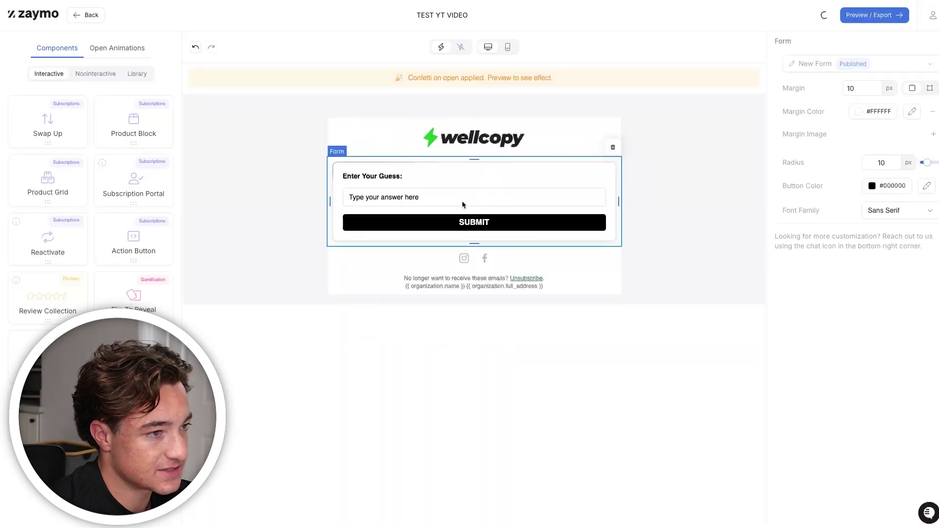
{"action": "left_click", "coordinate": [904, 64]}
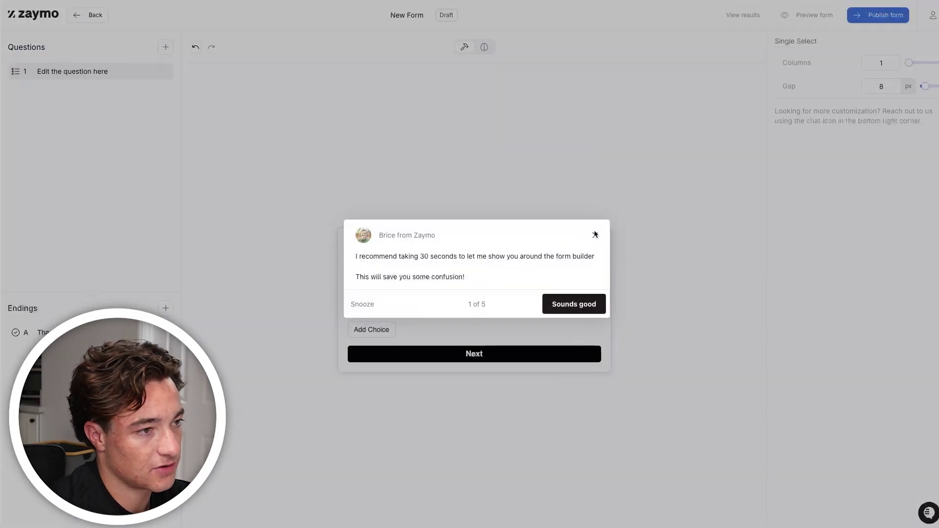
{"action": "left_click", "coordinate": [594, 235]}
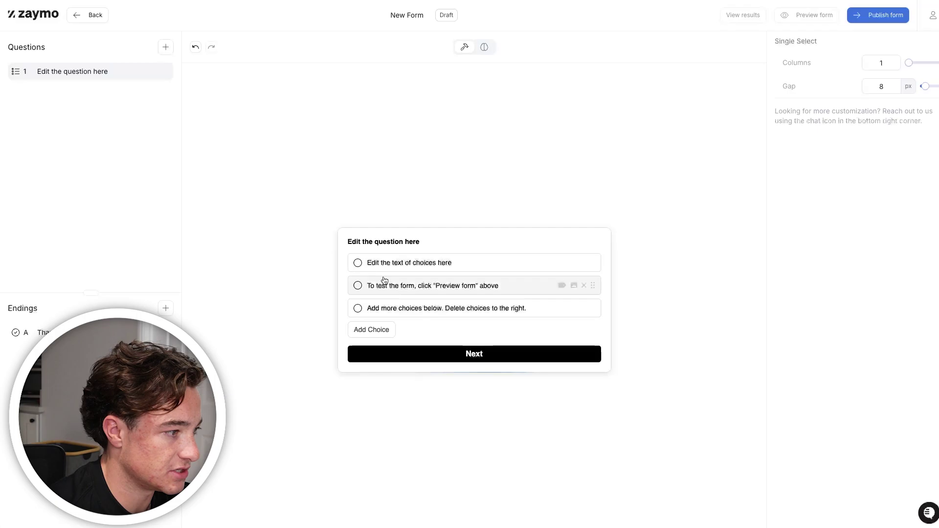
{"action": "left_click", "coordinate": [165, 47]}
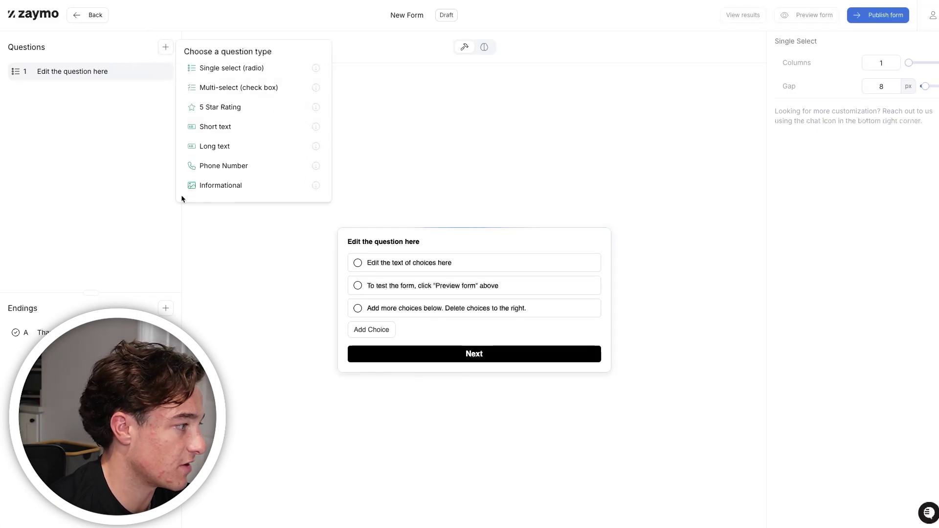
{"action": "left_click", "coordinate": [164, 201]}
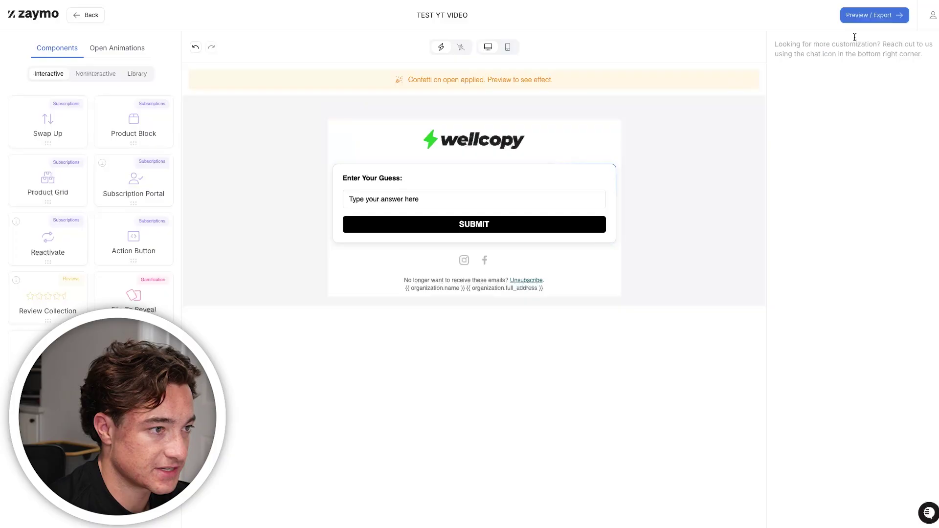
Step: Open the preview of the email containing the Form component
{"action": "left_click", "coordinate": [858, 21]}
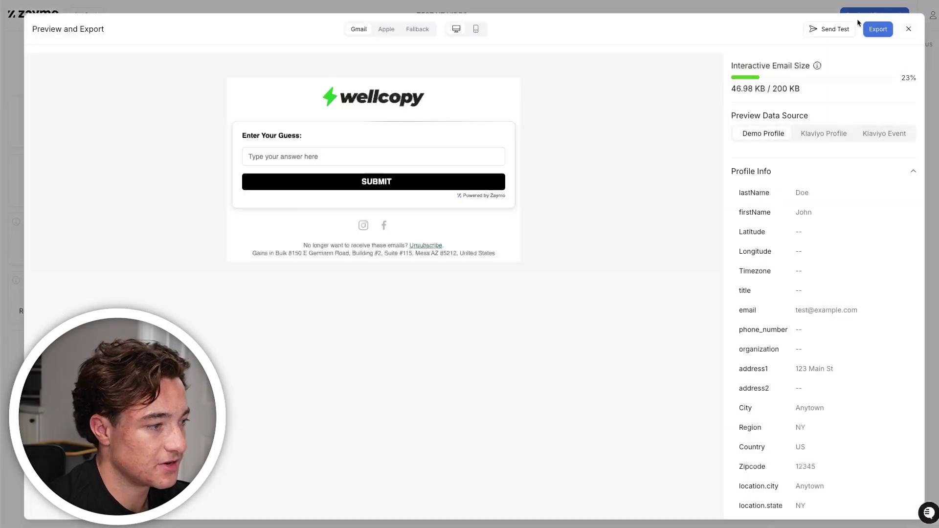